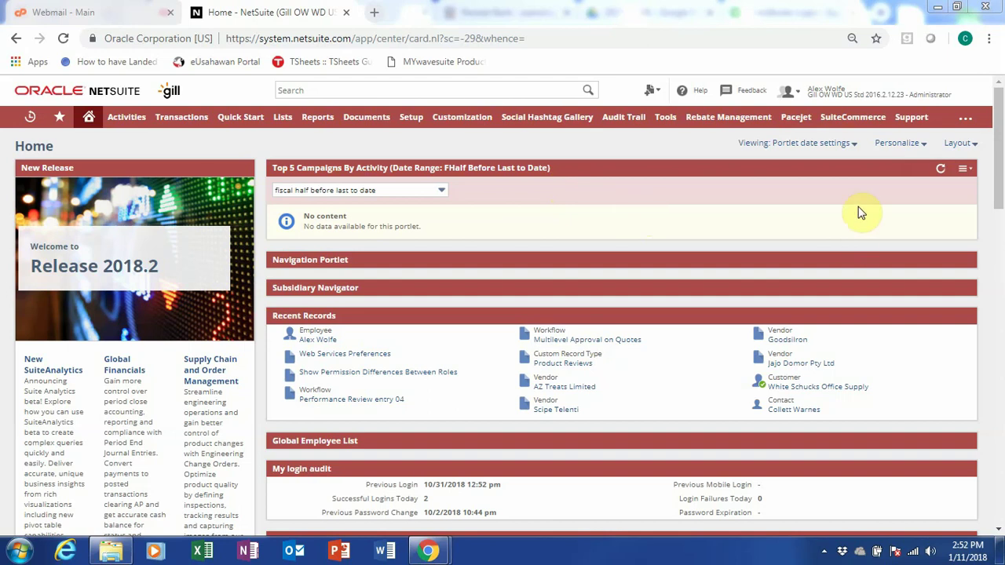
Switch the login role to 07: US Sales Rep.
mouse_move(857, 104)
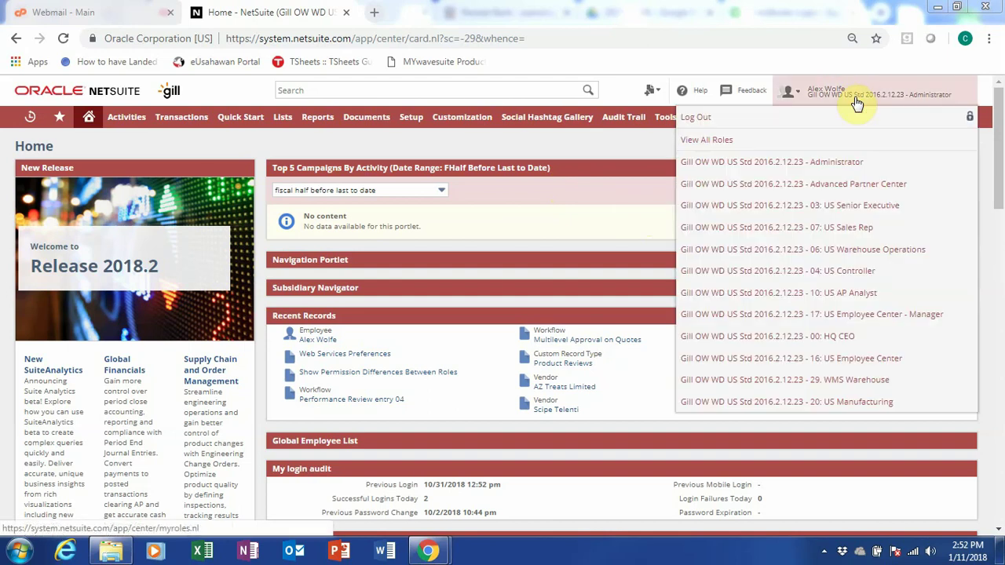
click(849, 227)
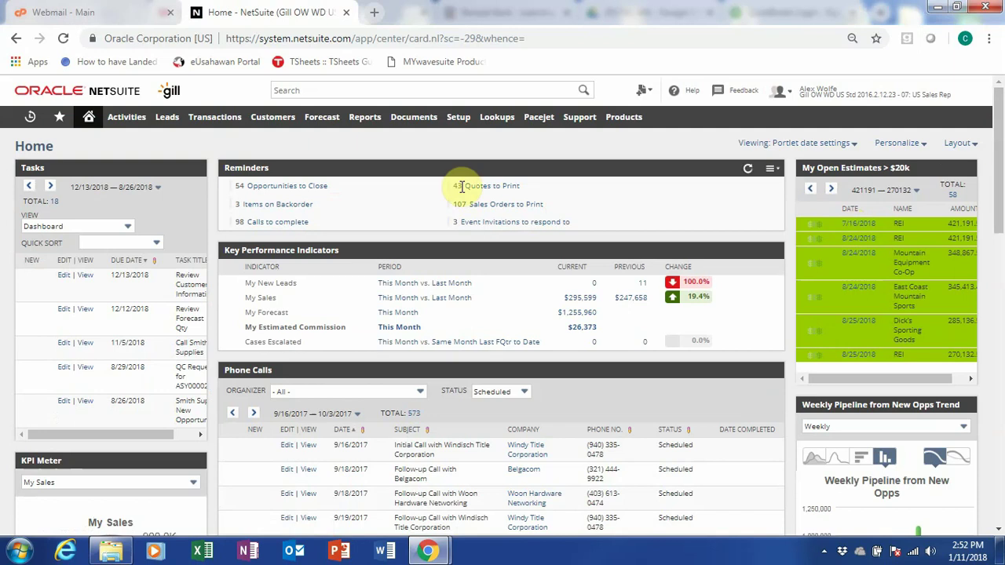
click(134, 187)
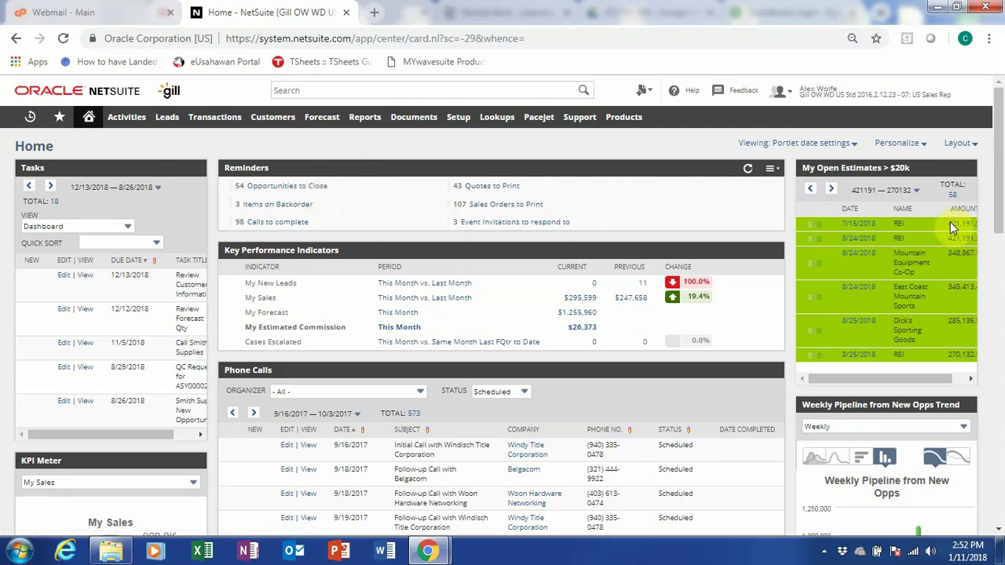
Start a new quote from the Sales Transactions group in the home dashboard's Navigation Portlet.
scroll(793, 227, down, 1)
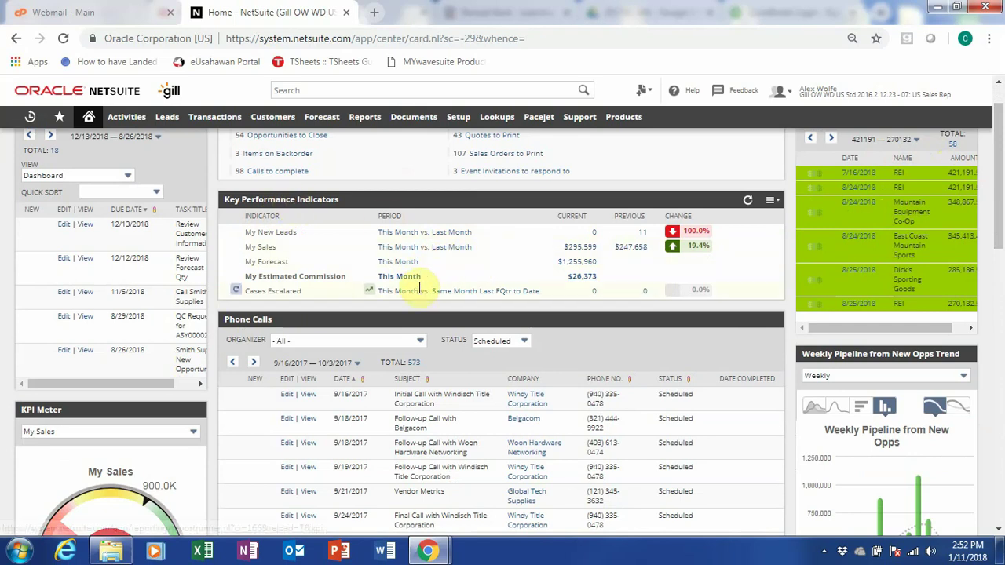
scroll(412, 288, down, 1)
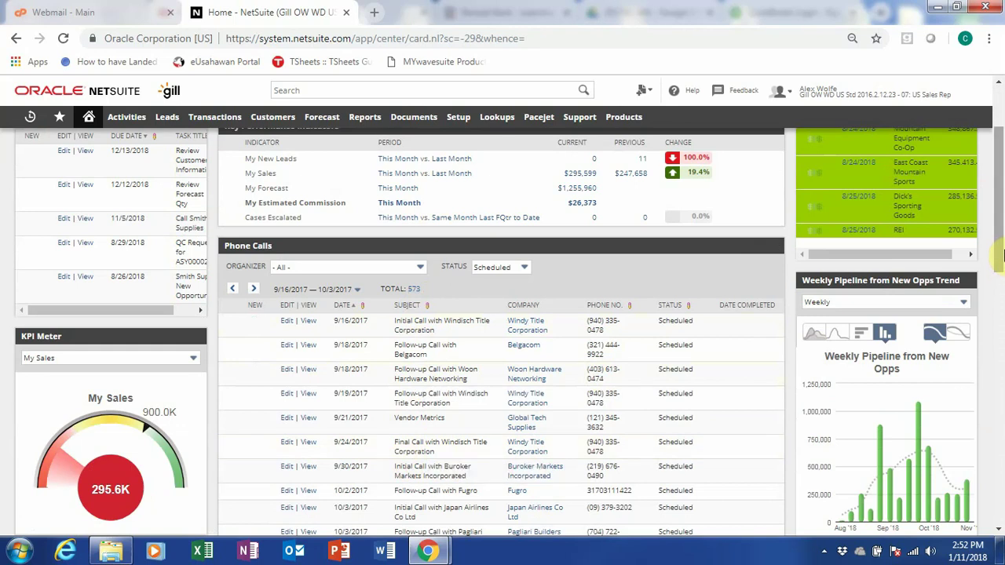
scroll(999, 228, up, 1)
drag(1000, 228, 1000, 326)
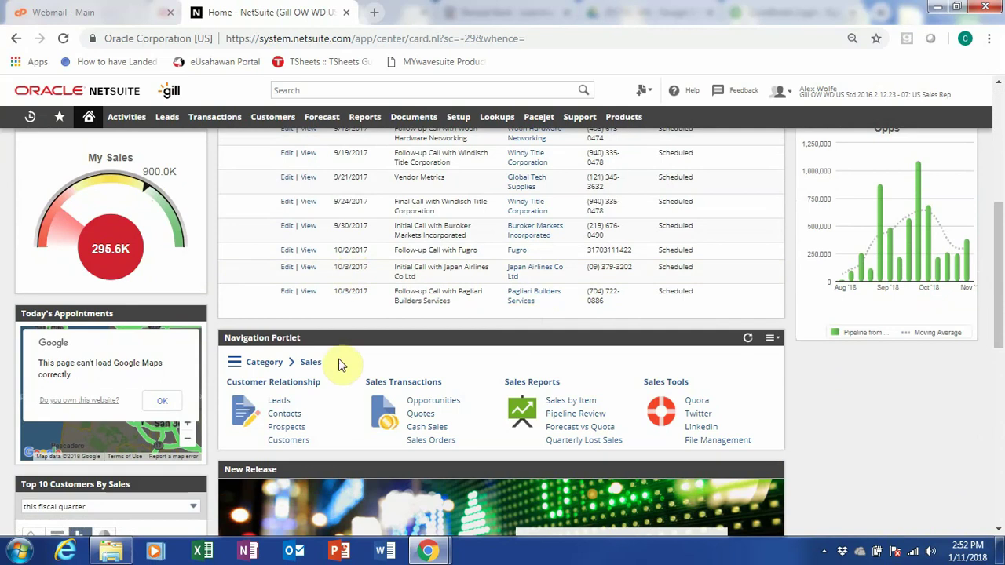
scroll(339, 369, down, 1)
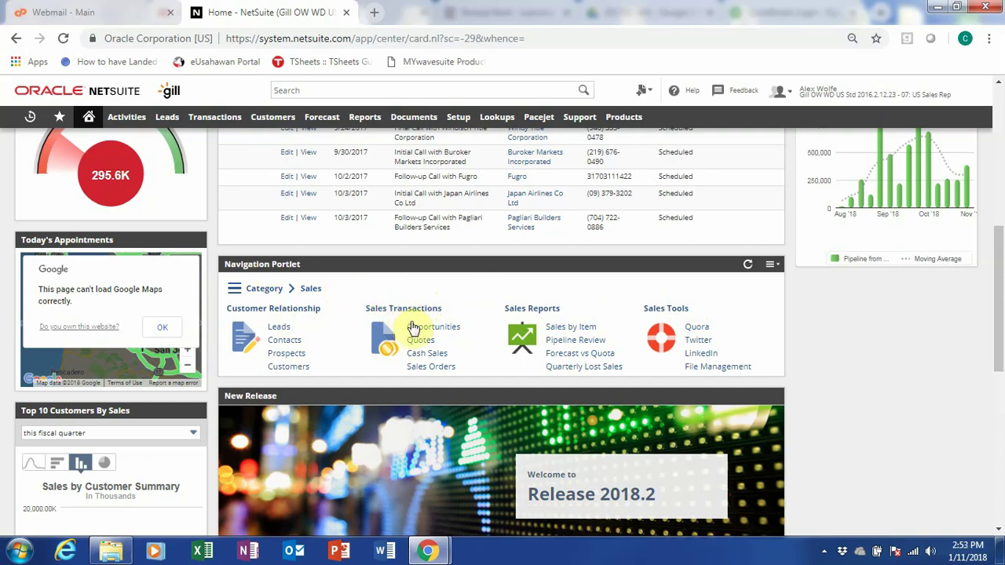
click(425, 342)
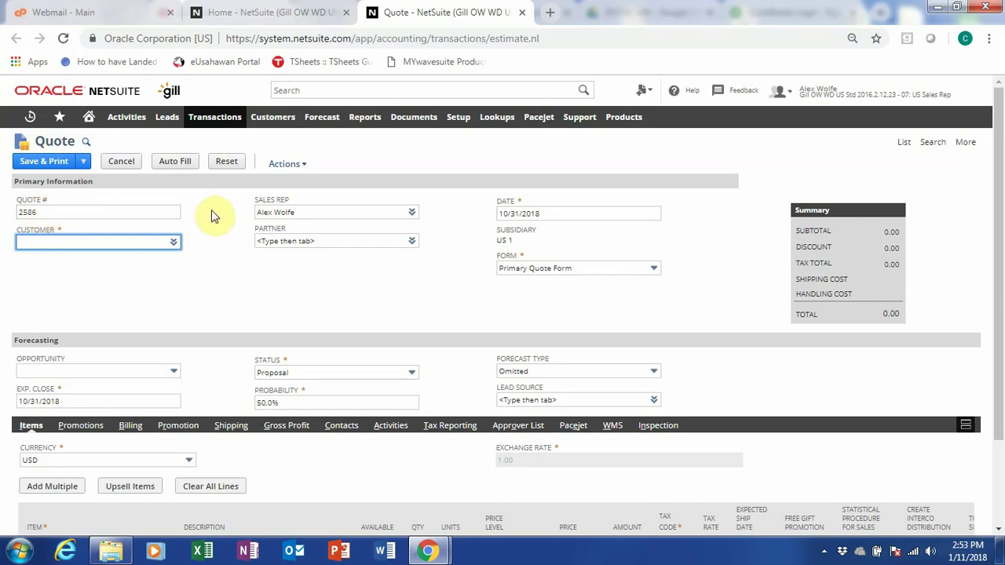
Set the quote's customer to Smith Supplies.
click(173, 243)
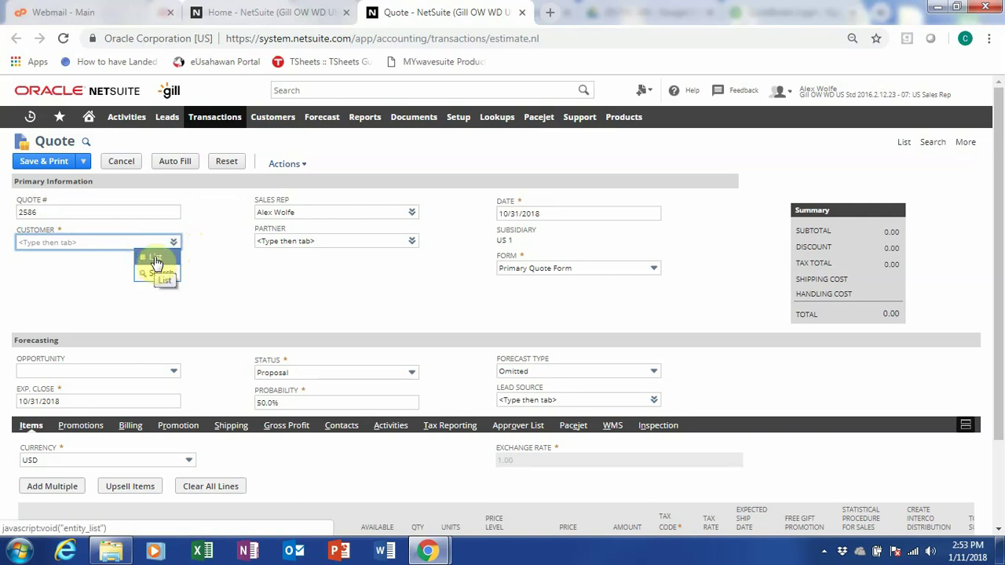
click(112, 245)
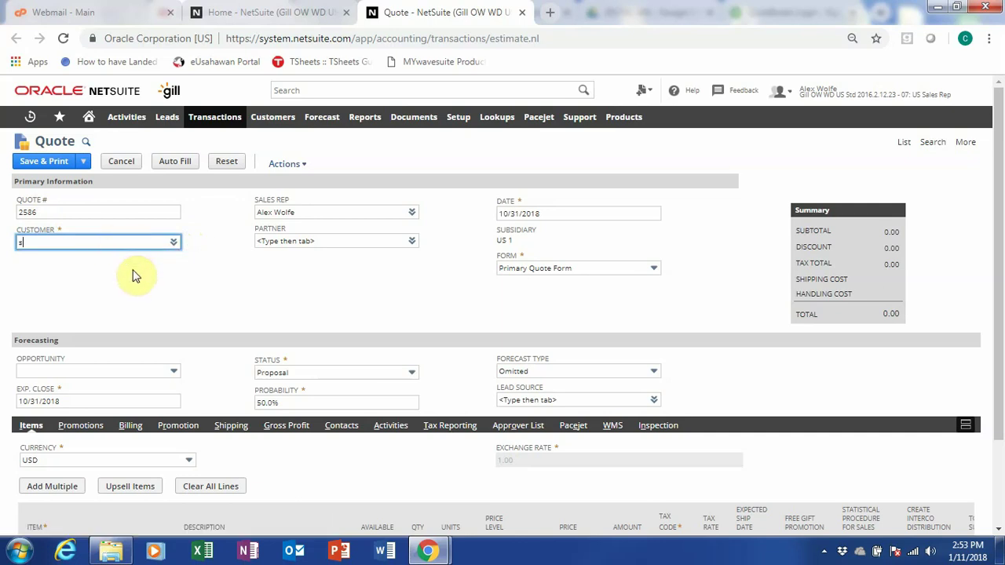
text(smith s)
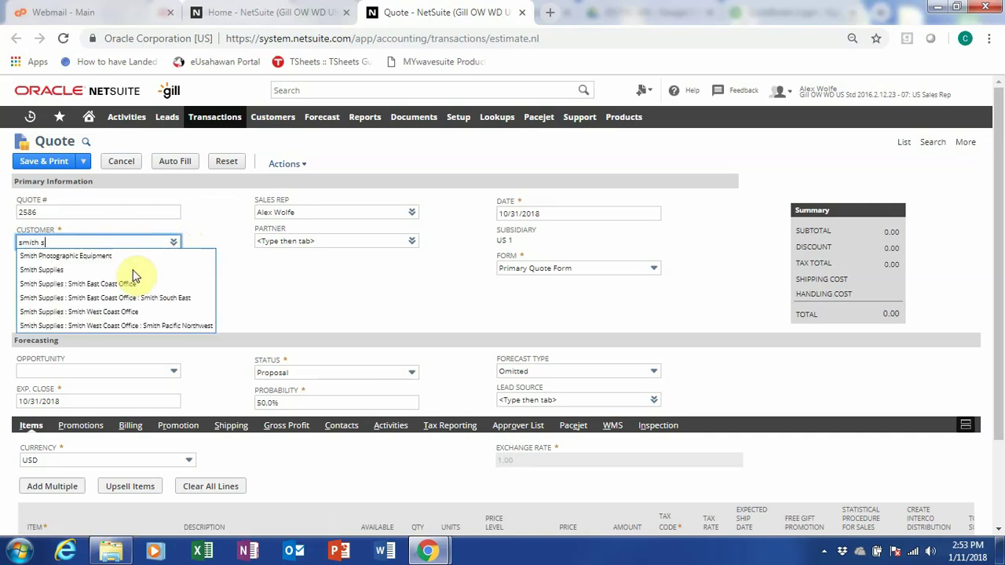
text(upp)
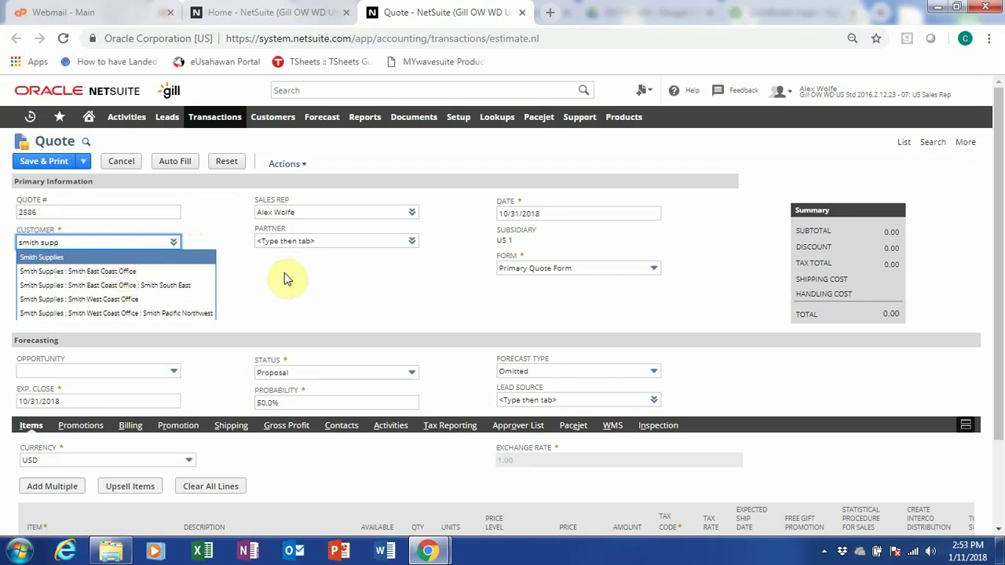
key(Tab)
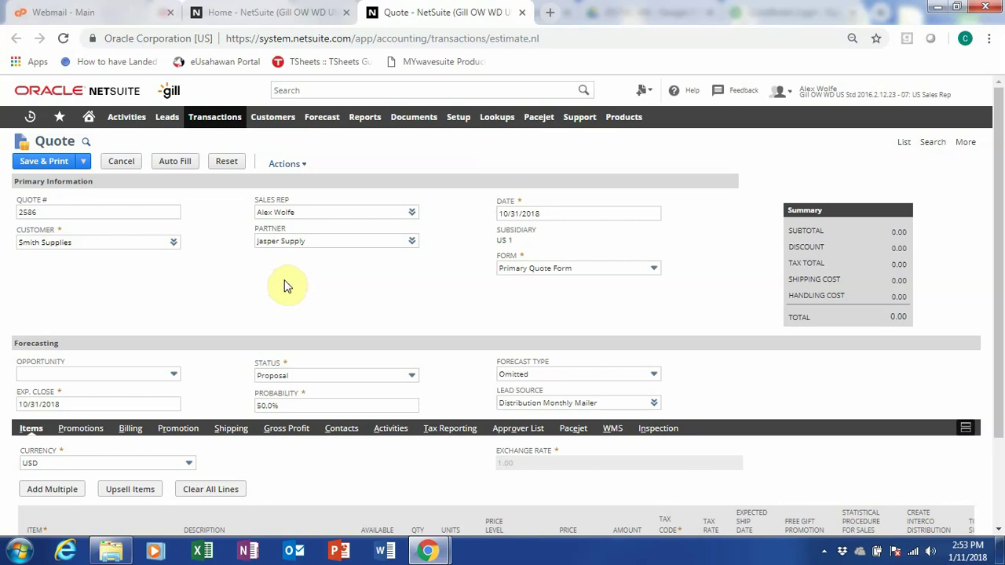
Examine the quote's forecasting choices for opportunity, status, probability and forecast type without changing them.
scroll(1001, 308, down, 2)
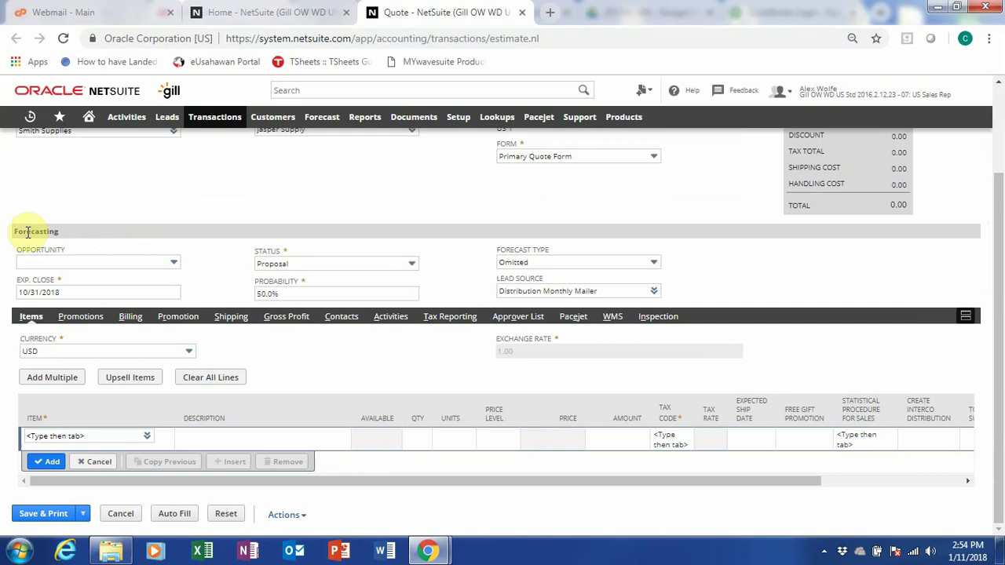
click(175, 263)
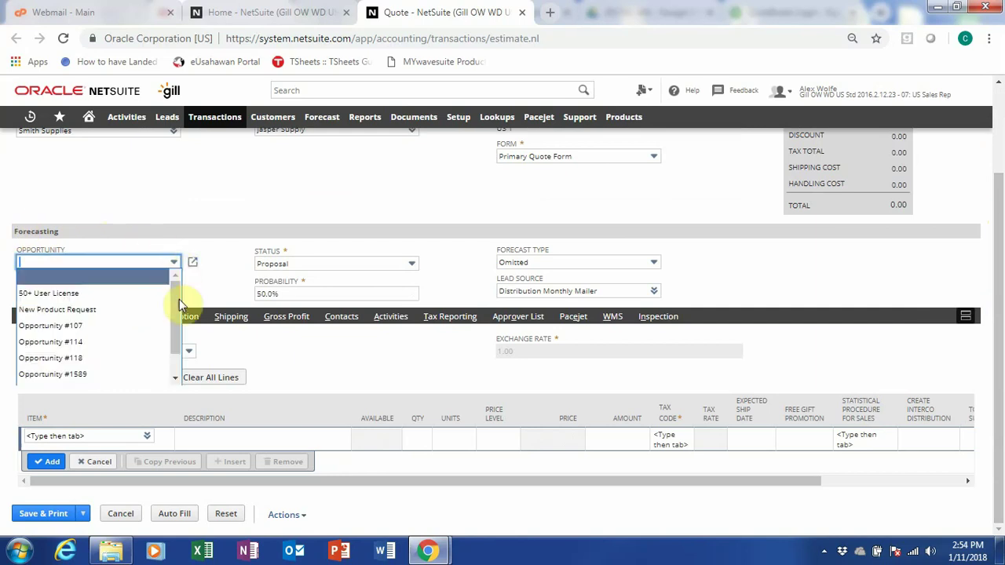
click(175, 263)
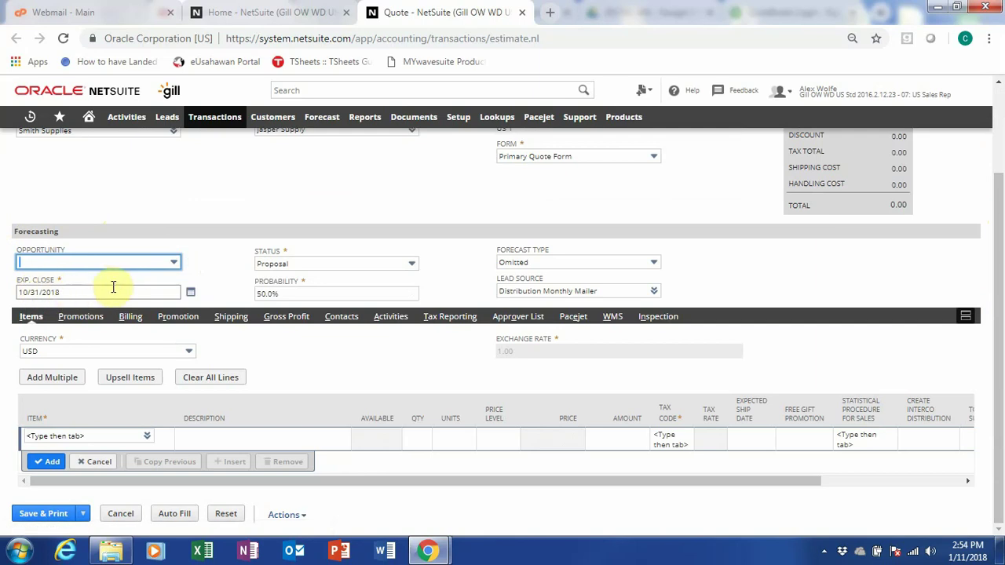
click(408, 264)
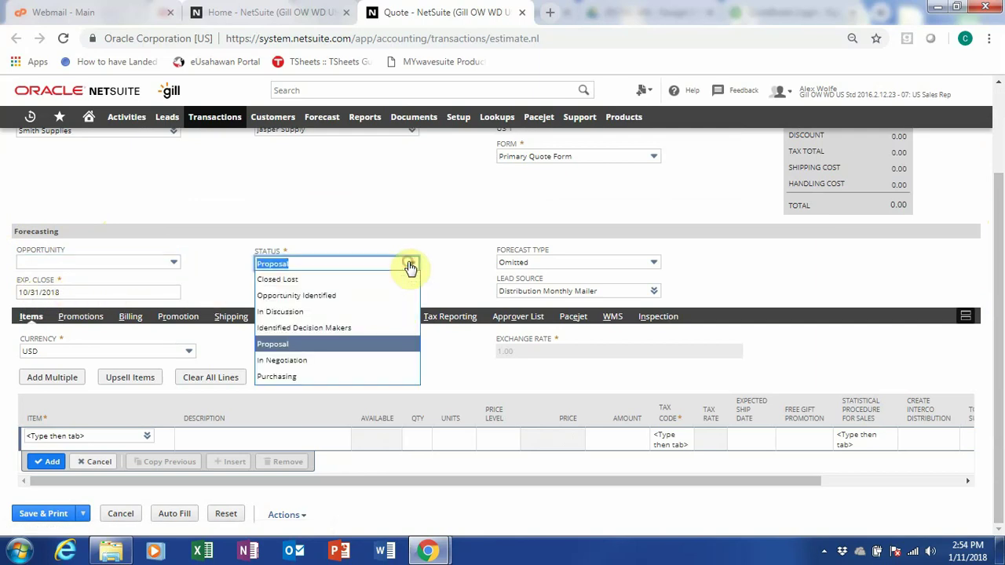
click(410, 268)
click(408, 294)
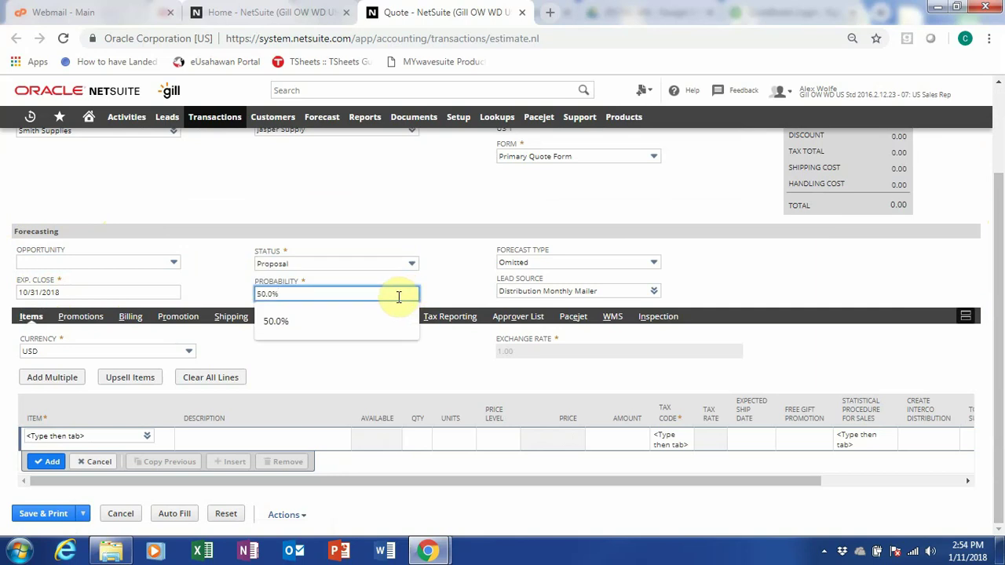
click(477, 272)
click(554, 261)
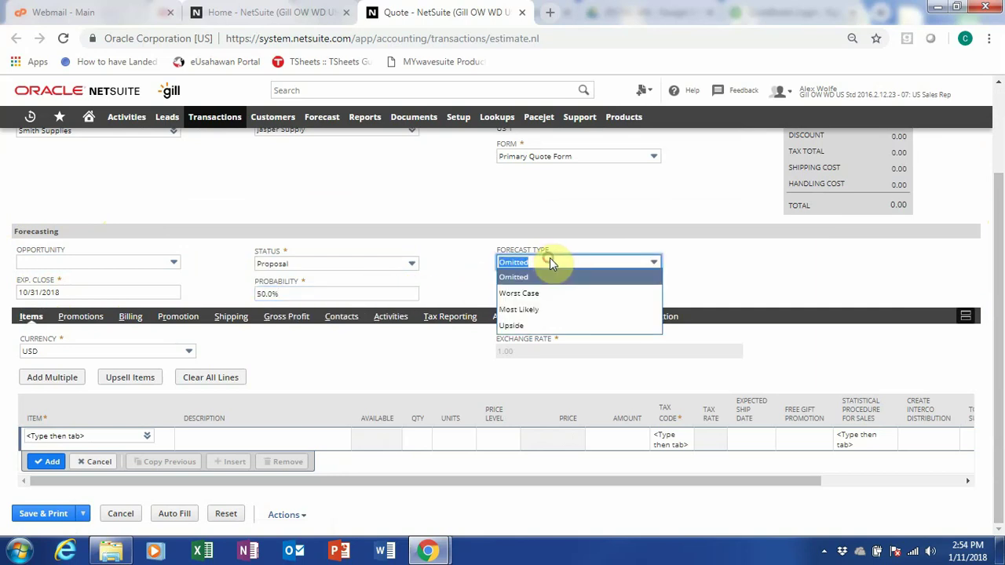
click(729, 267)
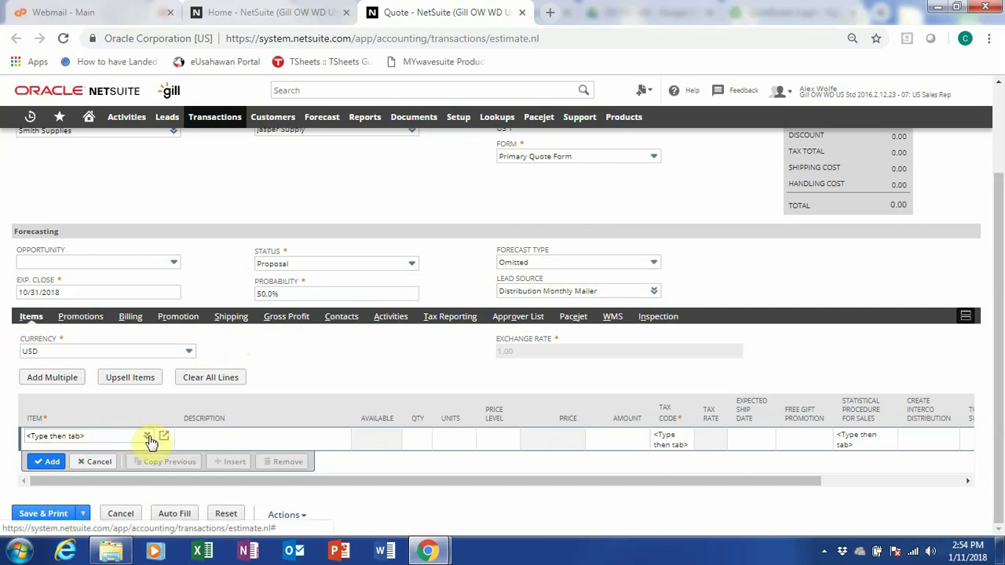
Add two item lines to the quote, one for the iPad and one for the iPad Mini.
mouse_move(150, 438)
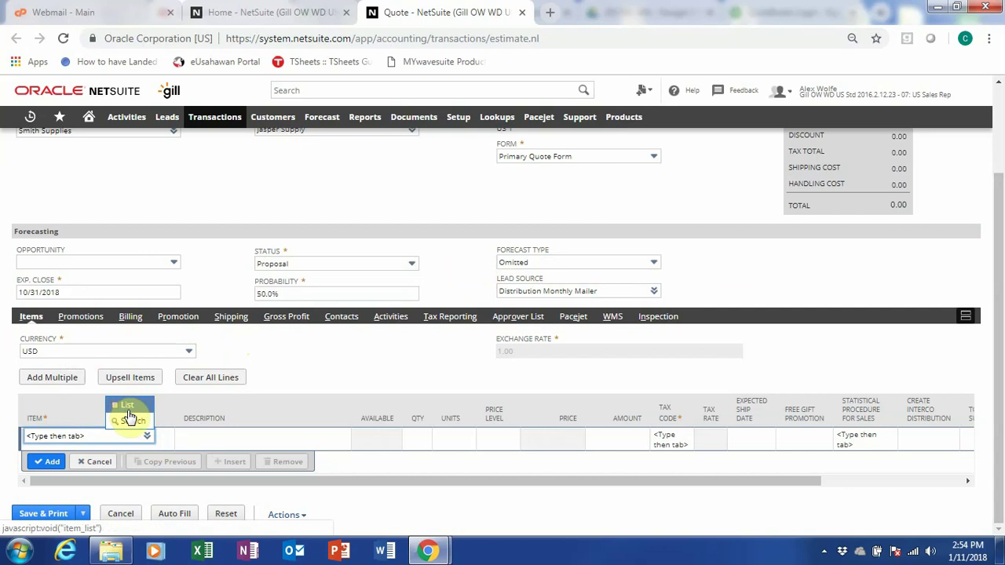
click(79, 436)
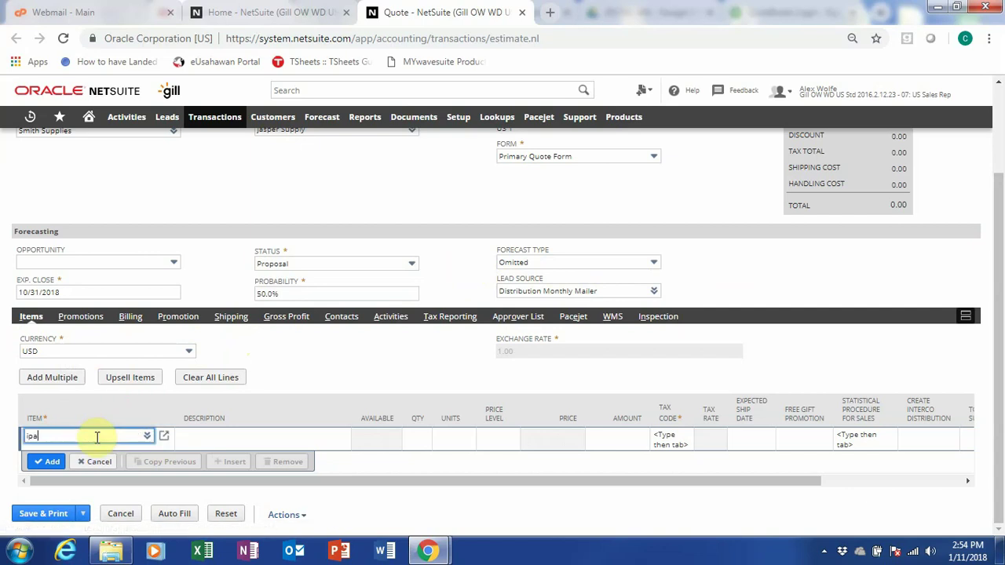
click(94, 444)
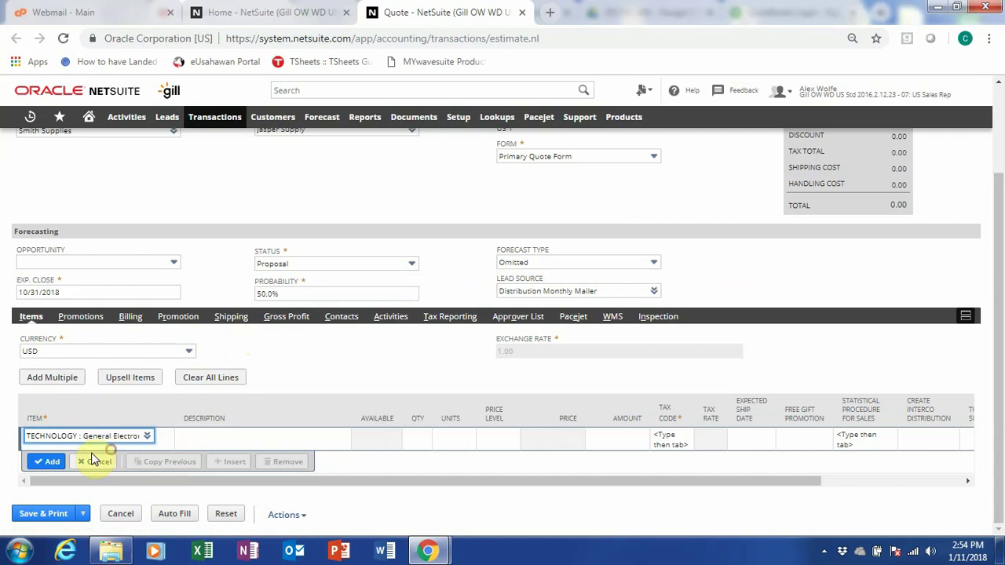
click(68, 380)
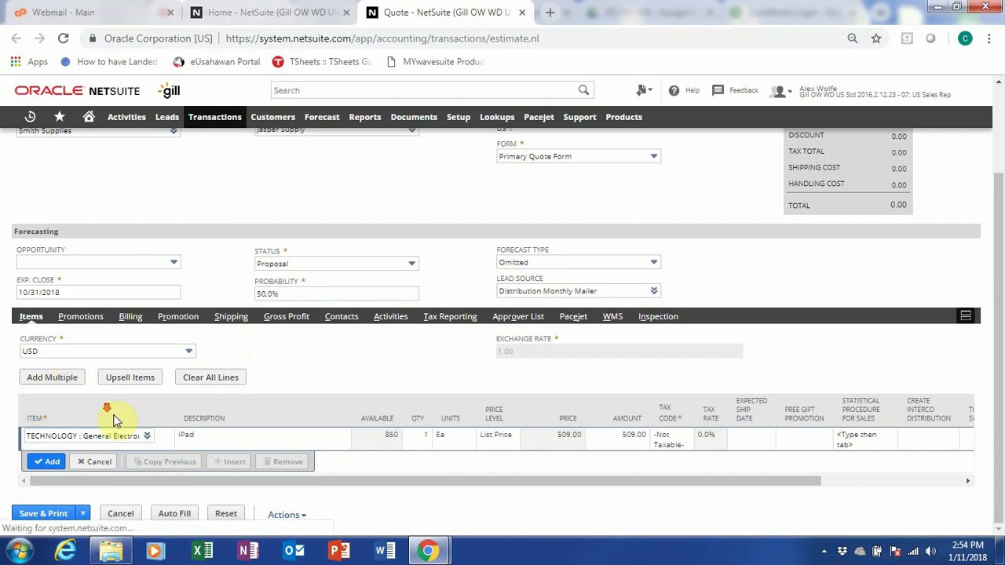
click(53, 466)
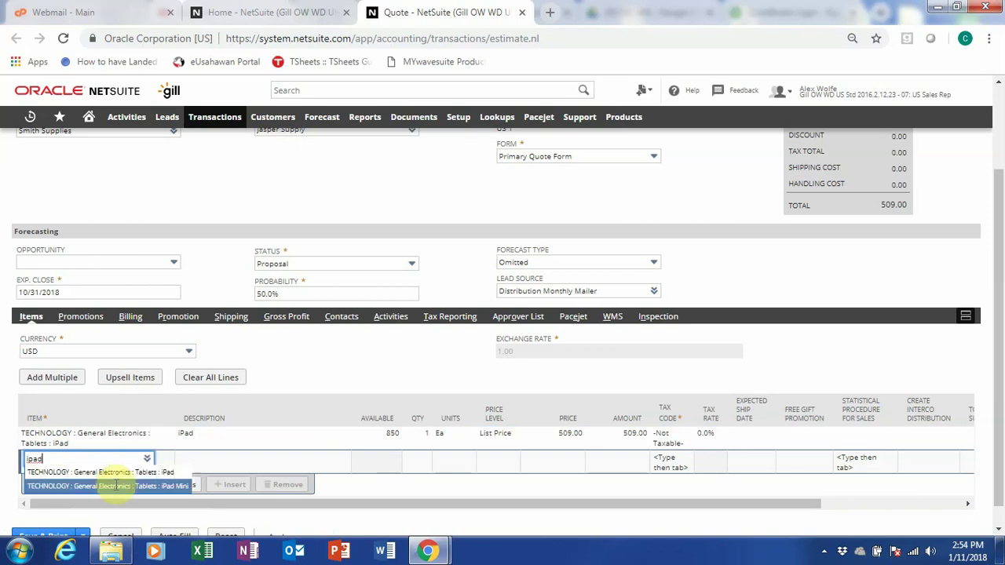
click(113, 486)
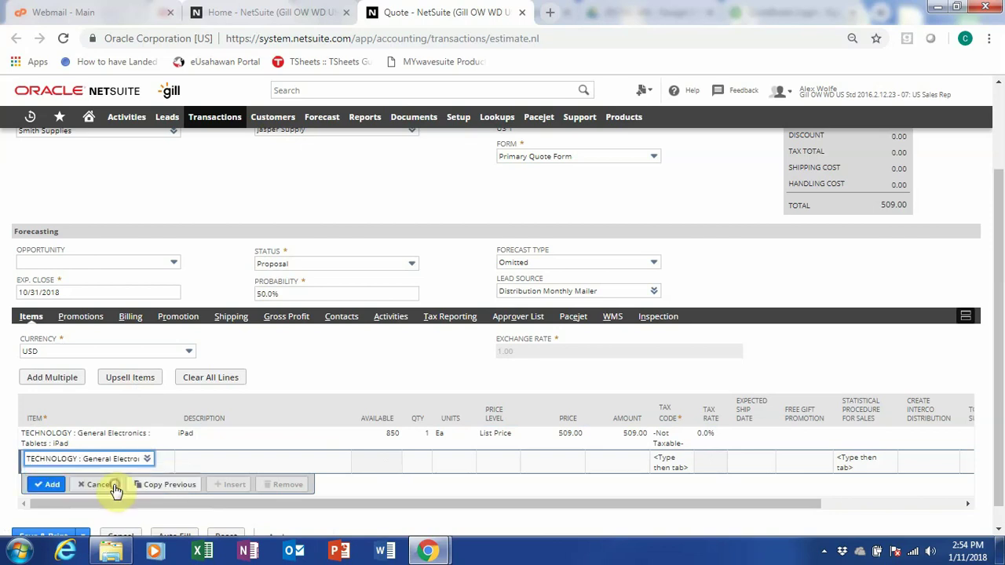
click(51, 486)
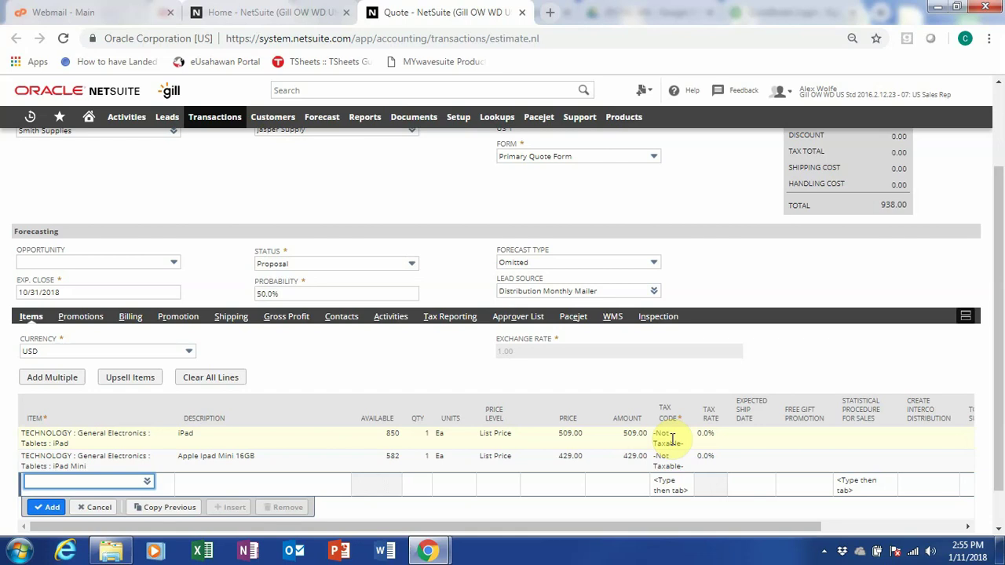
Review the quote's promotions, billing, gross profit, shipping and activity message details.
click(81, 318)
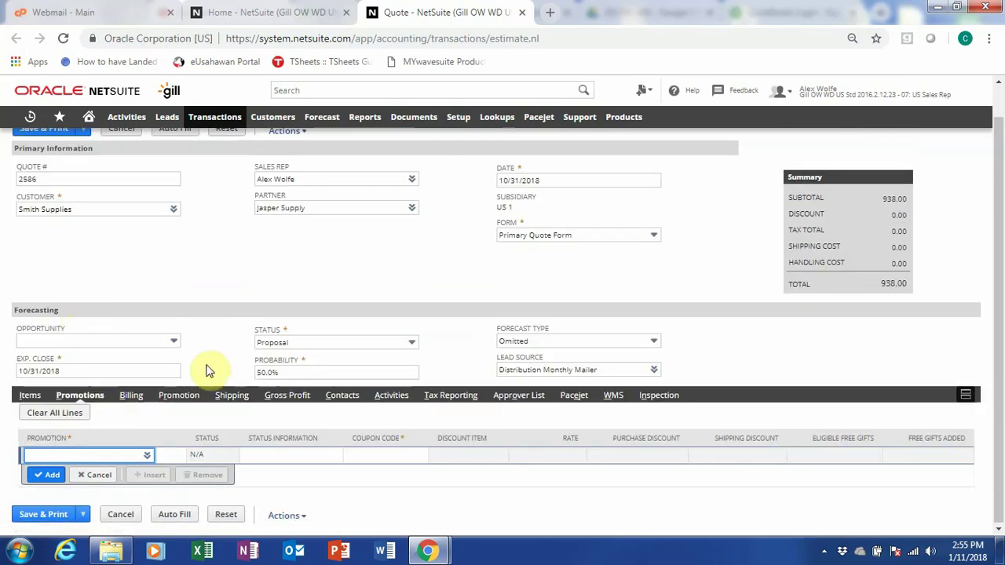
click(132, 396)
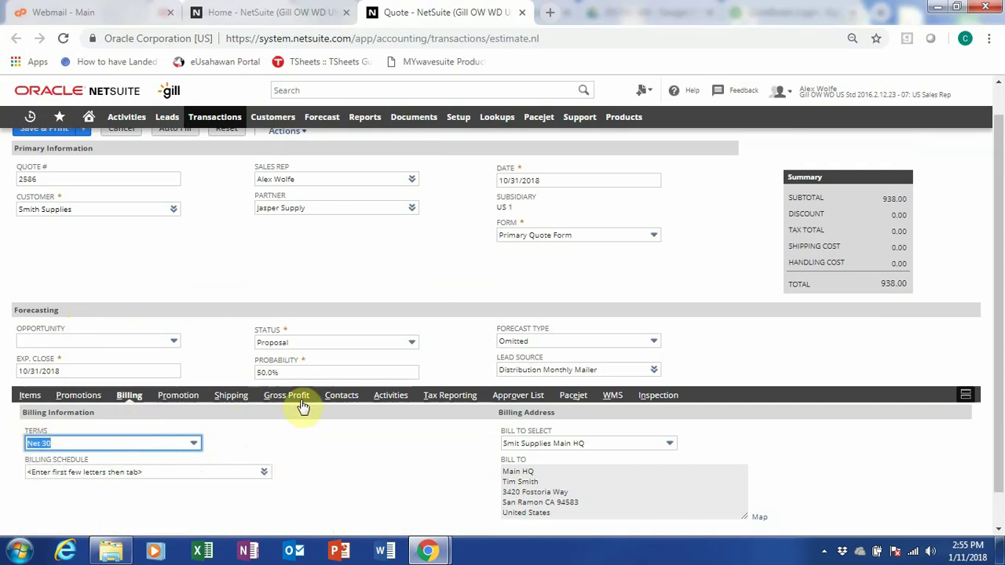
click(274, 400)
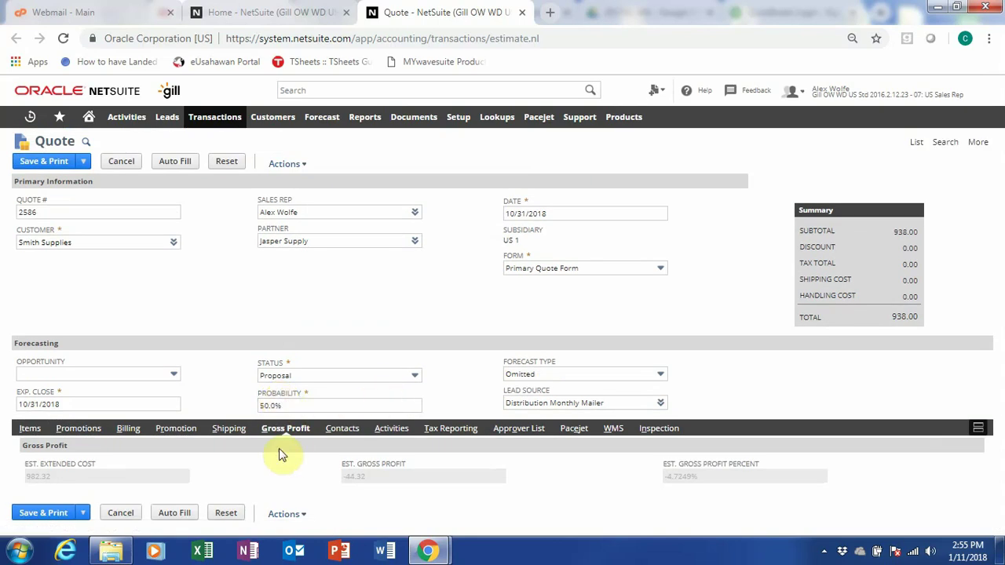
click(229, 428)
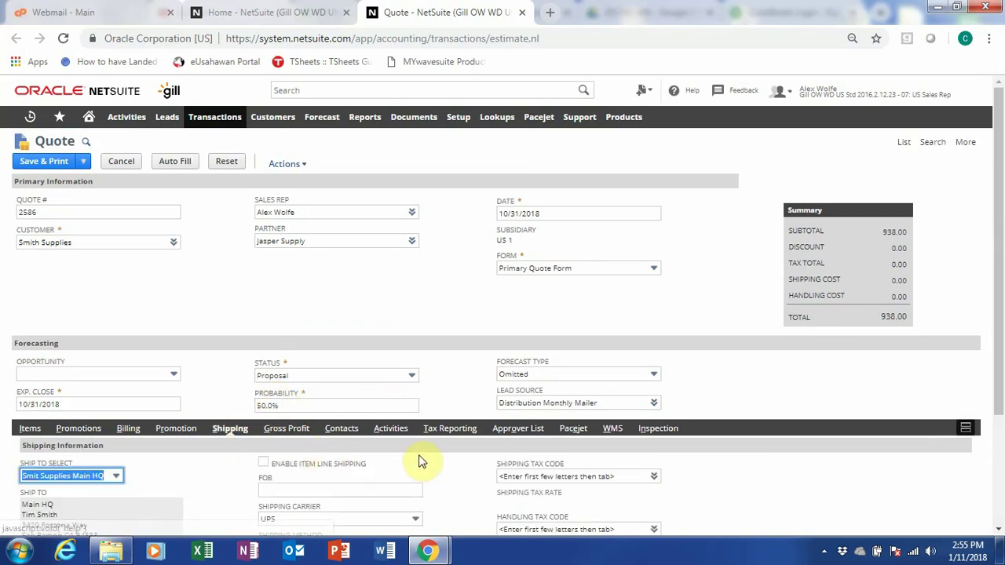
click(385, 432)
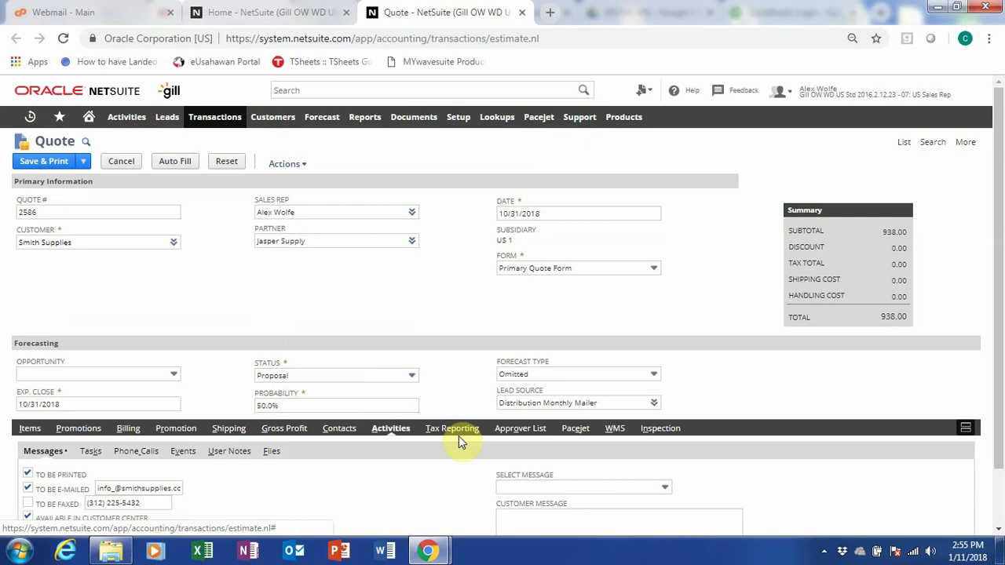
scroll(460, 437, down, 2)
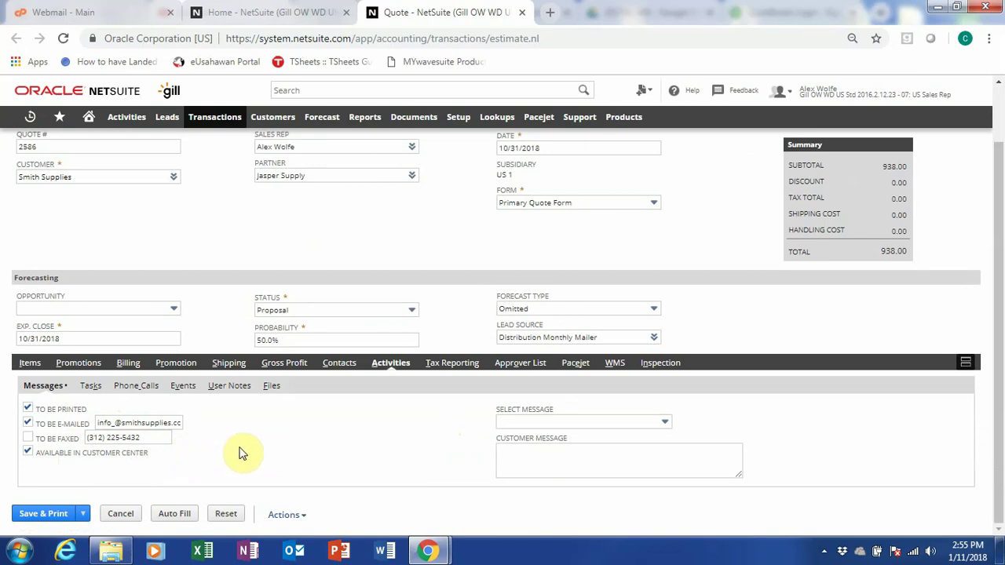
Save and print the Smith Supplies quote.
scroll(486, 433, up, 1)
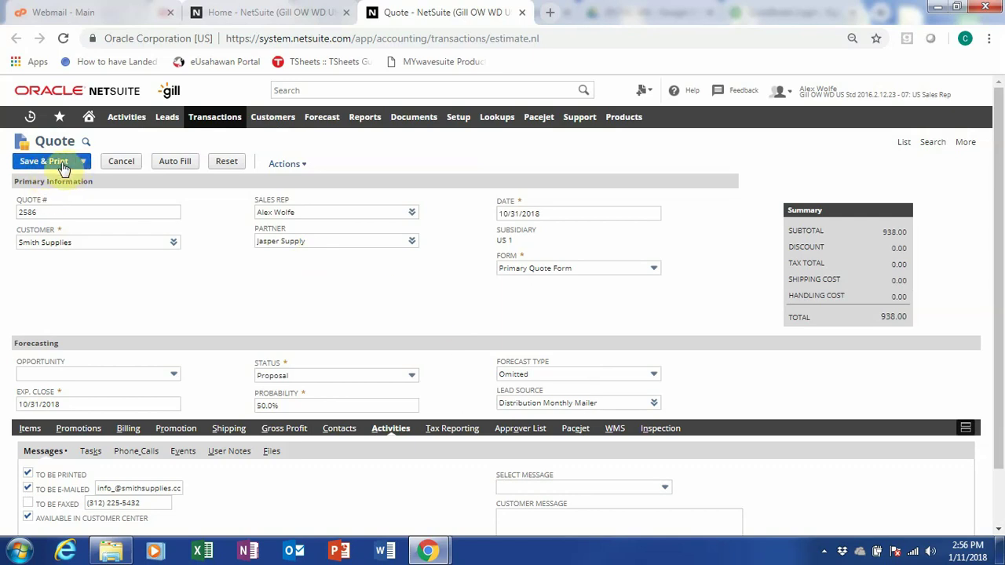
mouse_move(85, 168)
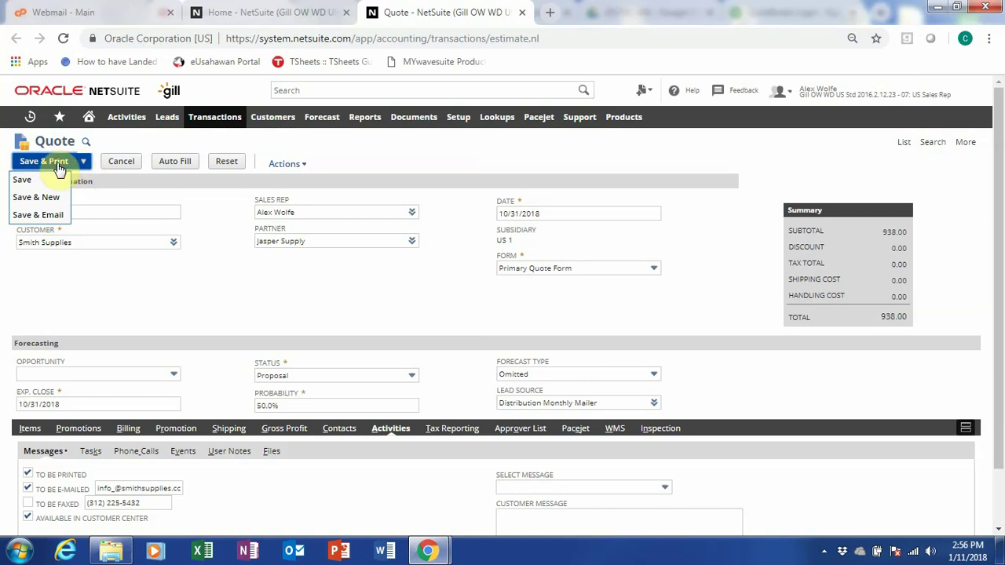
click(59, 169)
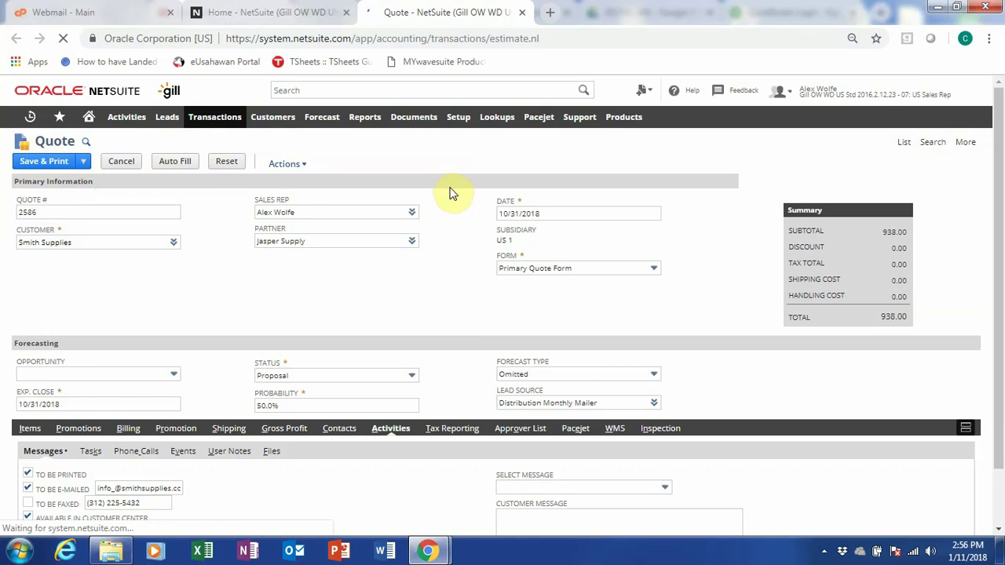
Review the printed quote's addresses, item lines and totals, and return to the quote record.
click(436, 14)
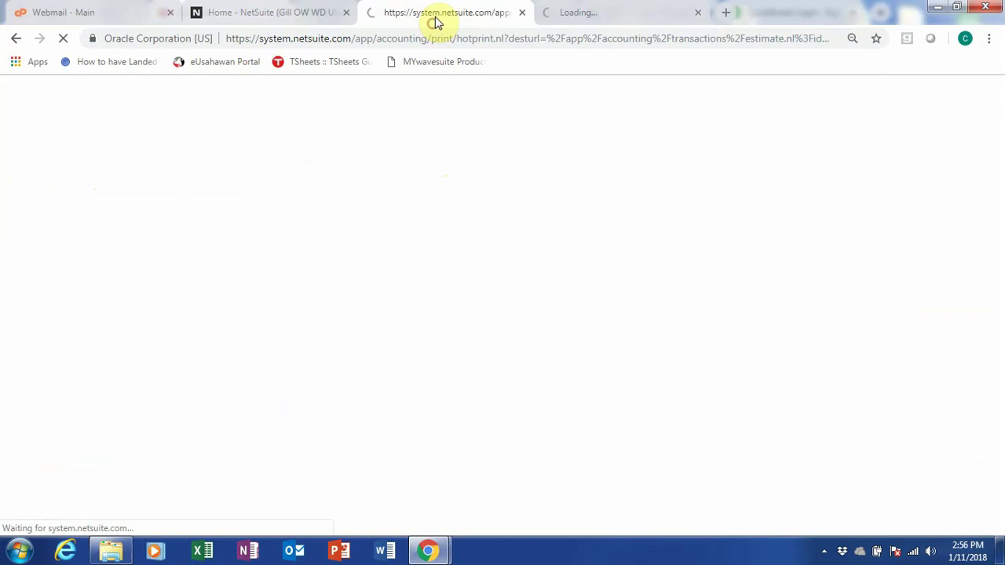
click(596, 14)
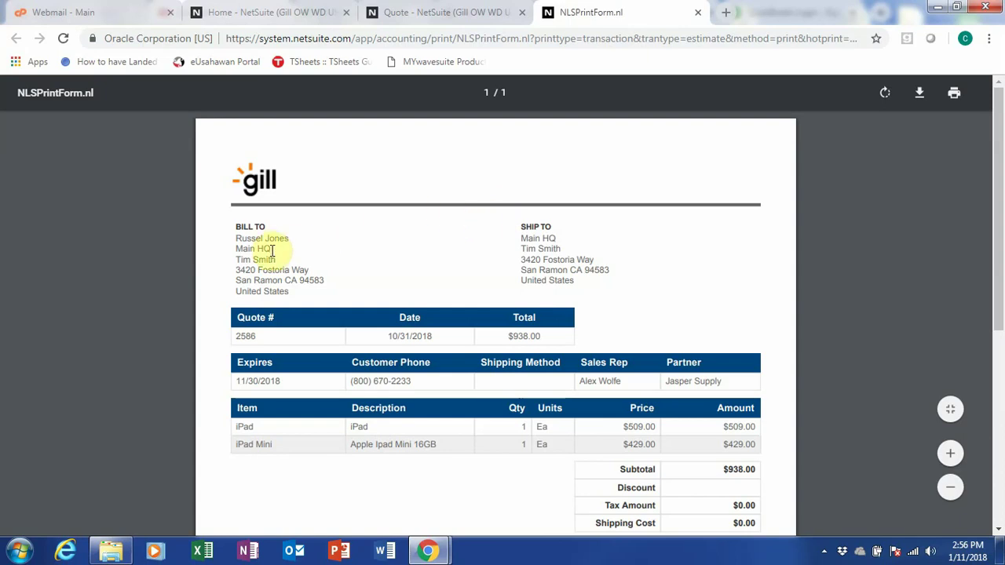
scroll(269, 258, down, 3)
drag(1000, 270, 994, 235)
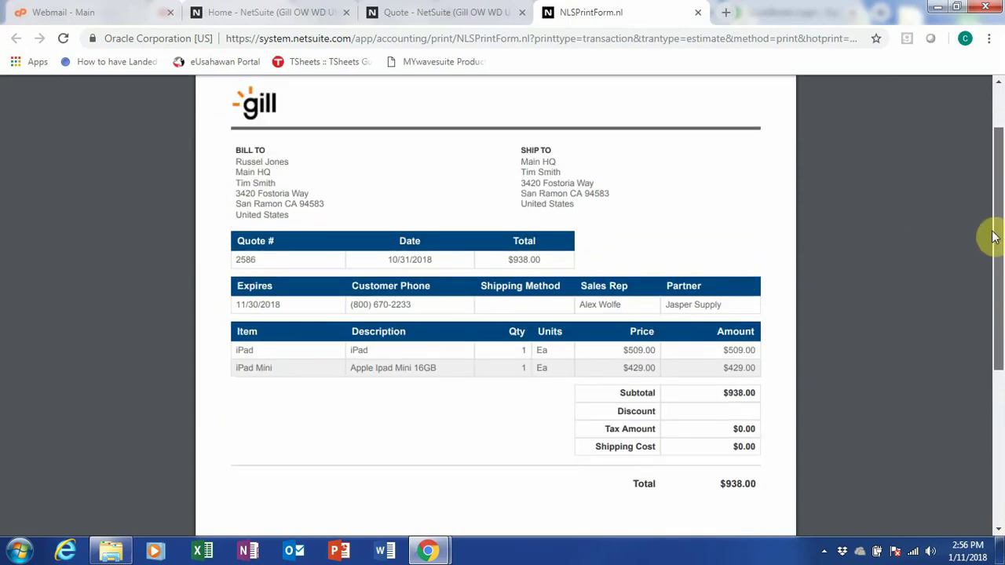
click(444, 9)
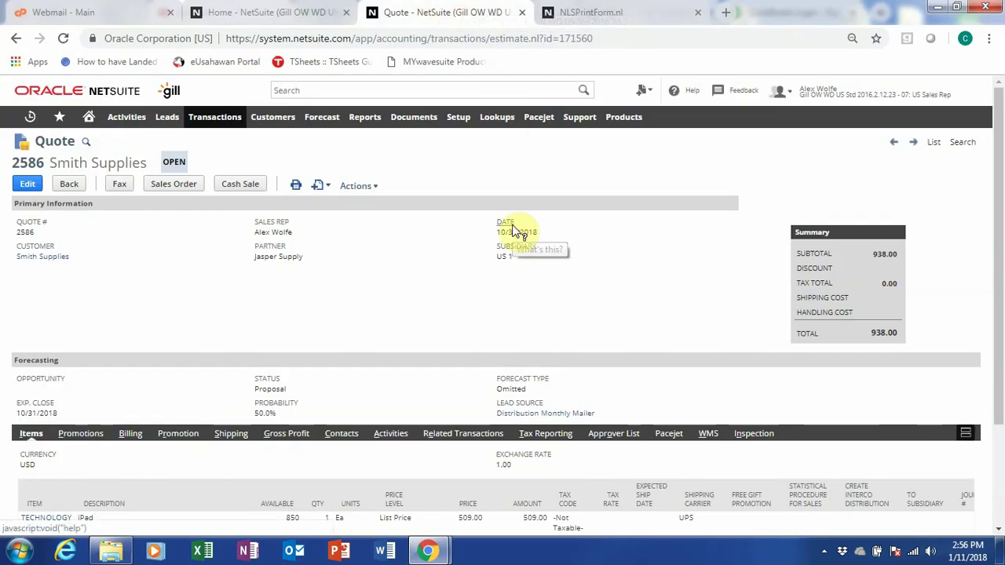
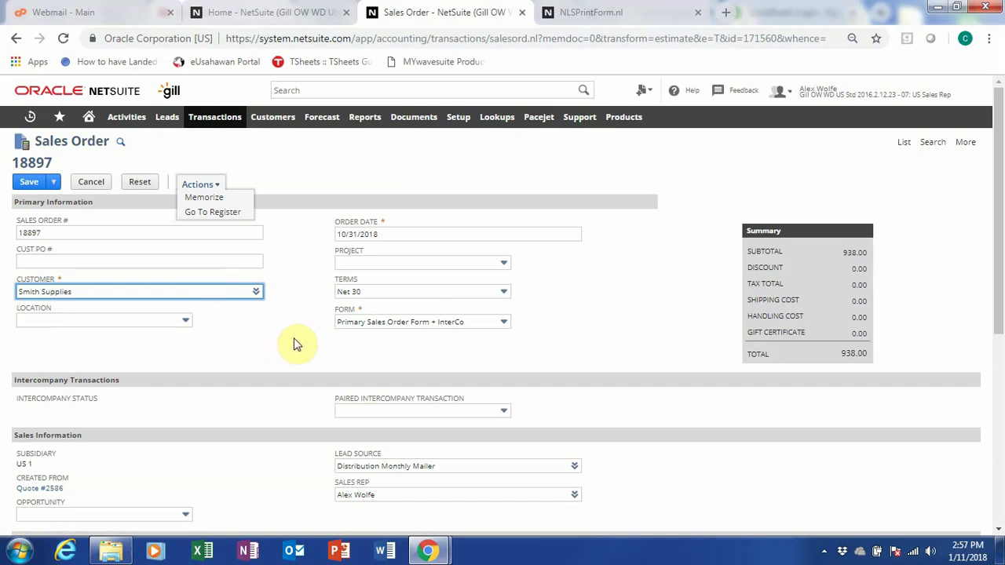
Set the form of the sales order created from the quote to Primary Sales Order Form.
click(294, 342)
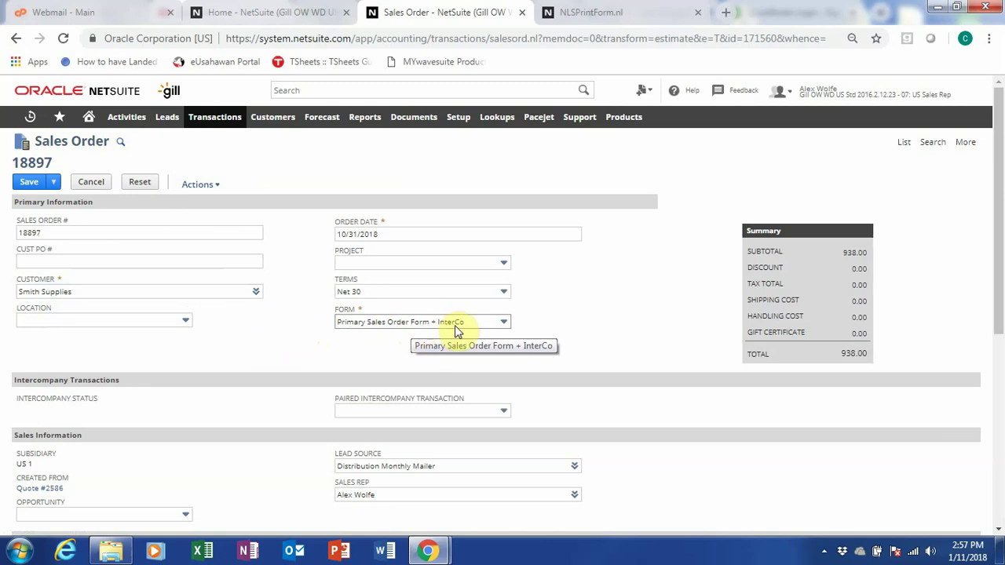
click(505, 324)
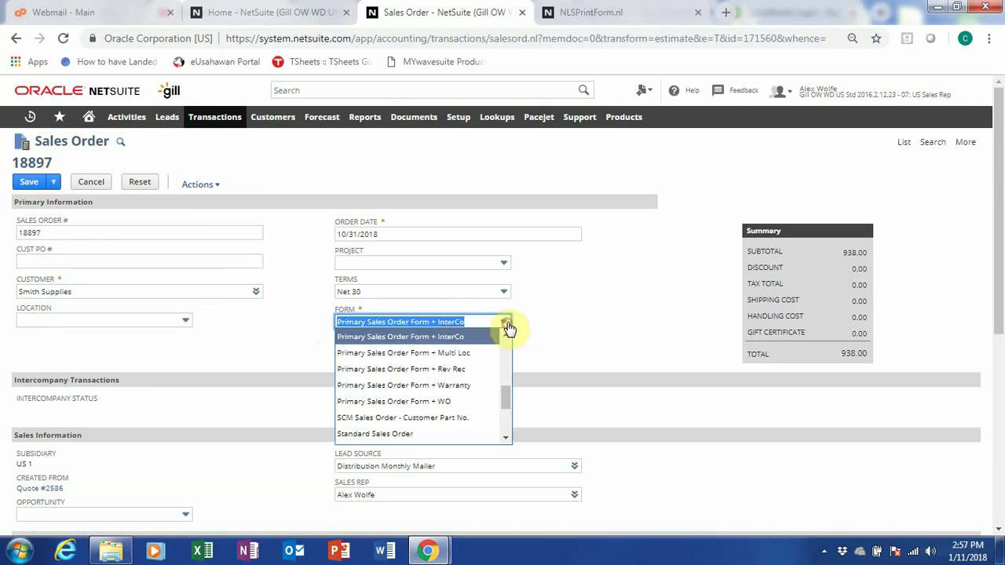
drag(514, 398, 511, 365)
click(471, 362)
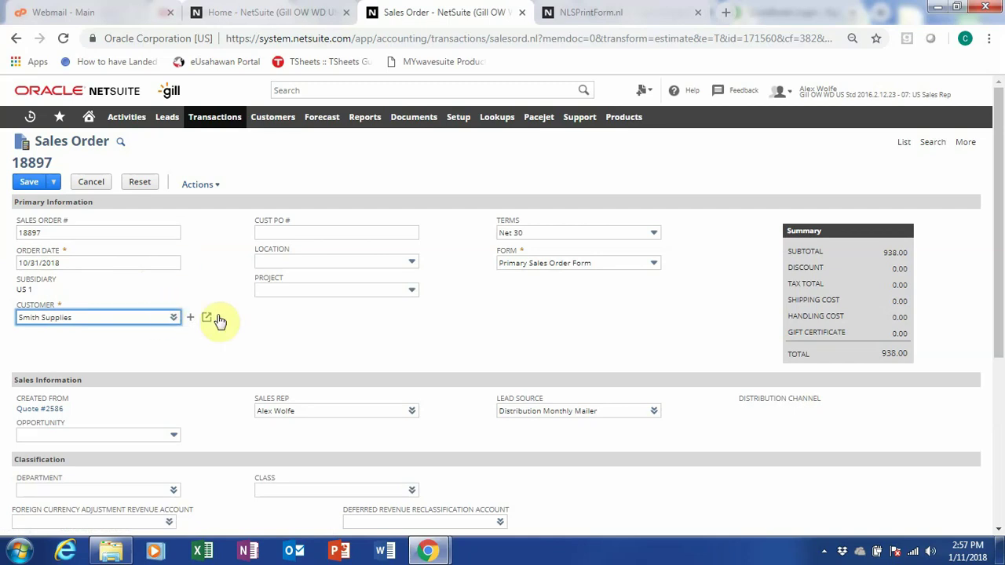
click(323, 328)
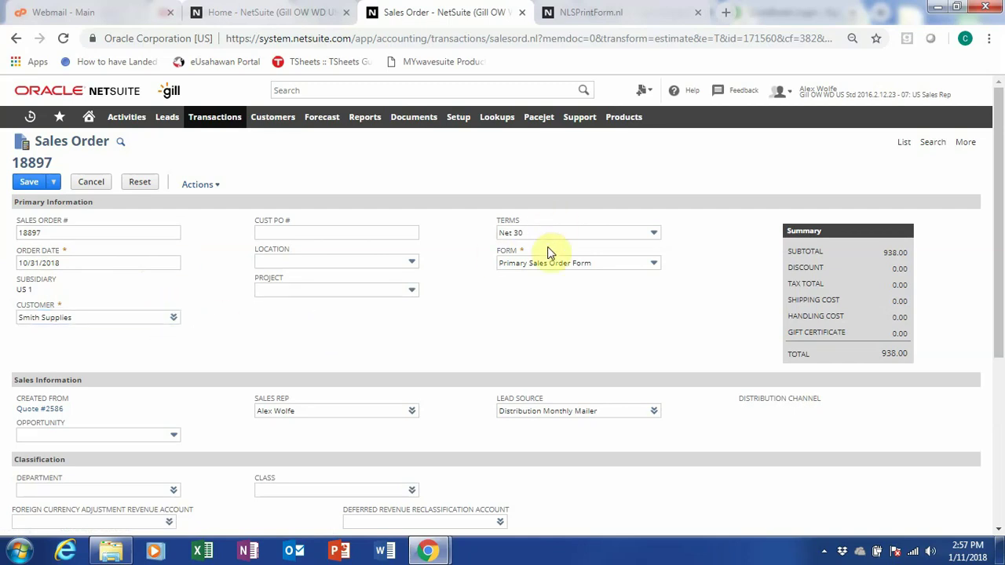
Check the sales order's sales information, classification and item lines, and save the order.
scroll(520, 310, down, 1)
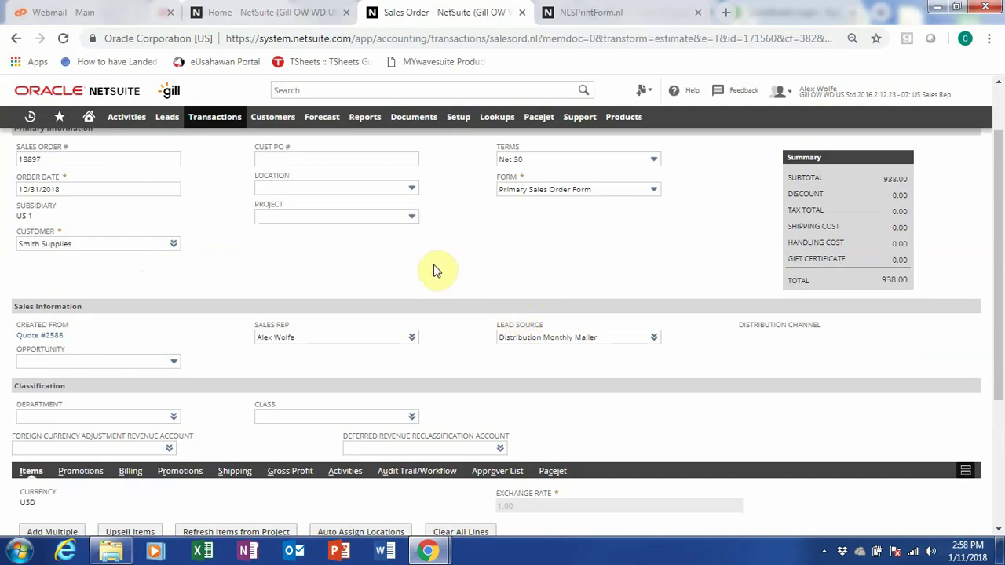
scroll(435, 271, down, 2)
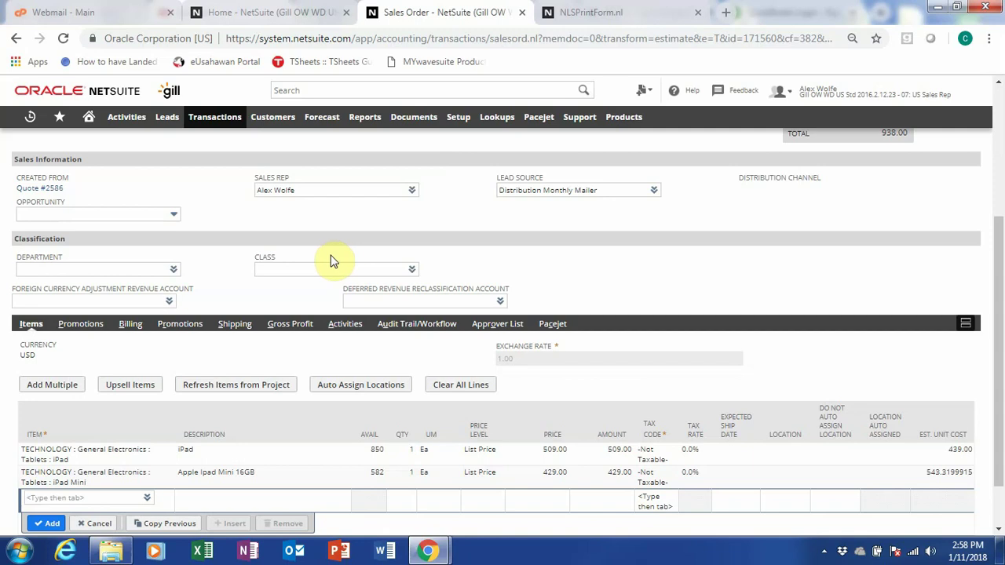
scroll(334, 263, down, 1)
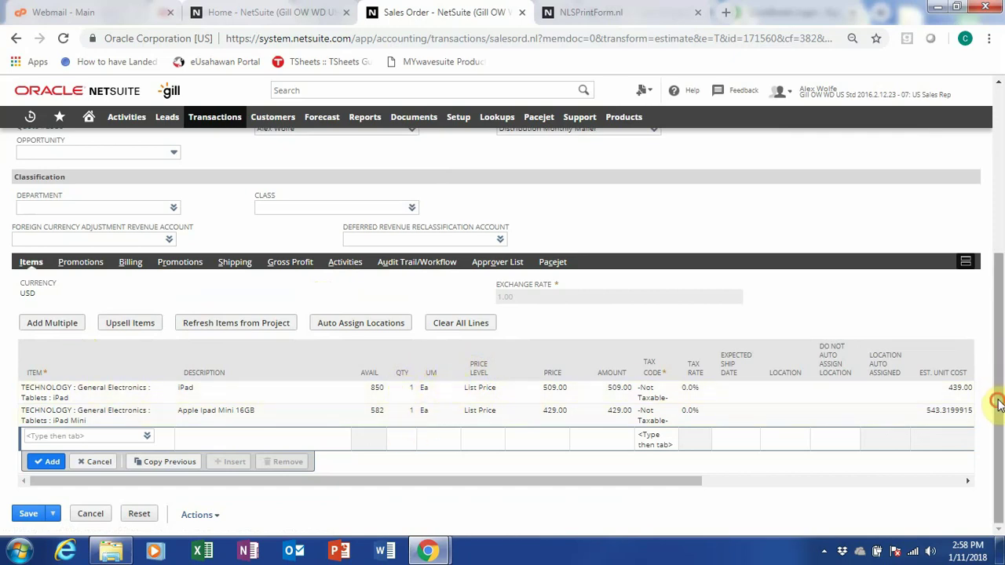
drag(1000, 397, 998, 228)
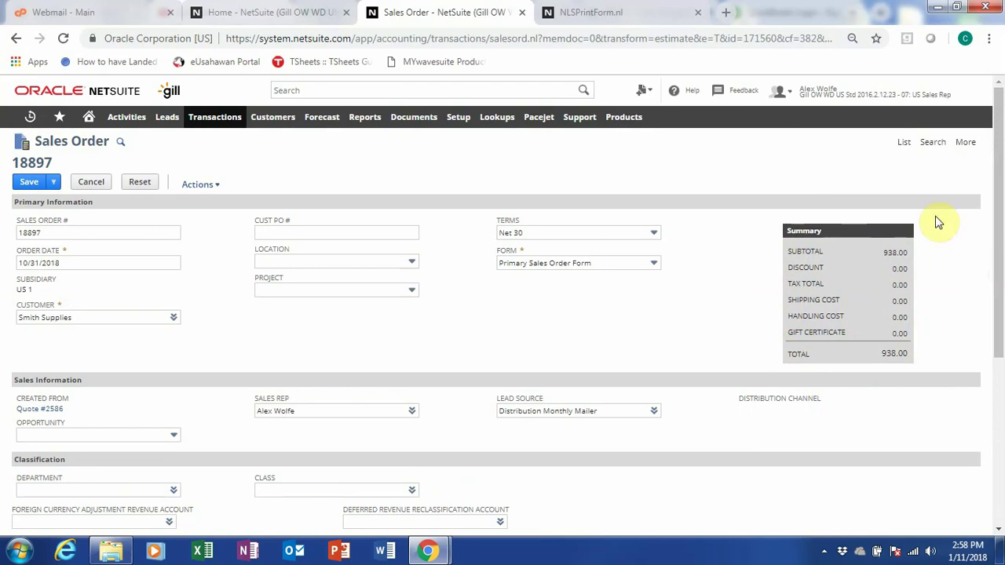
click(27, 184)
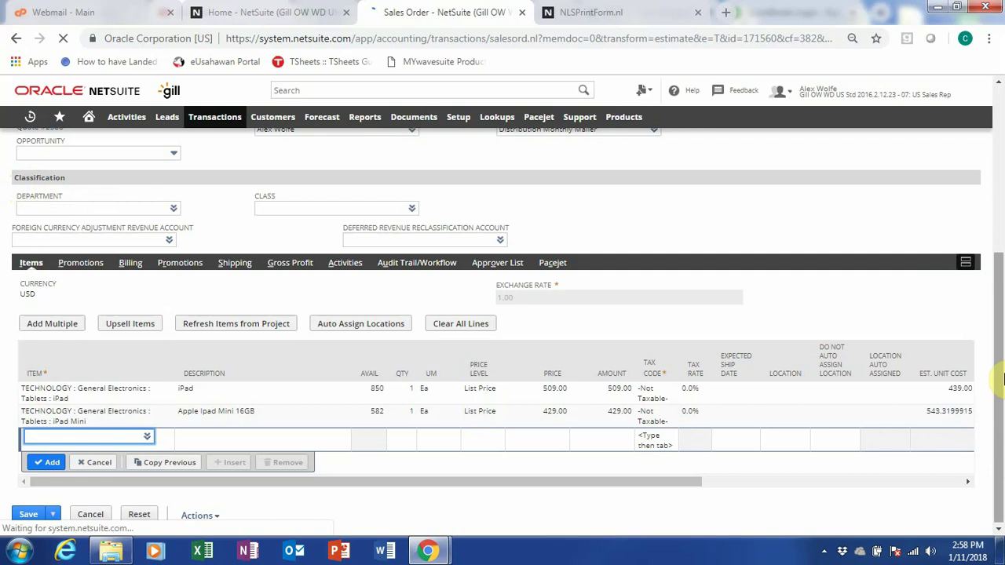
drag(995, 369, 998, 180)
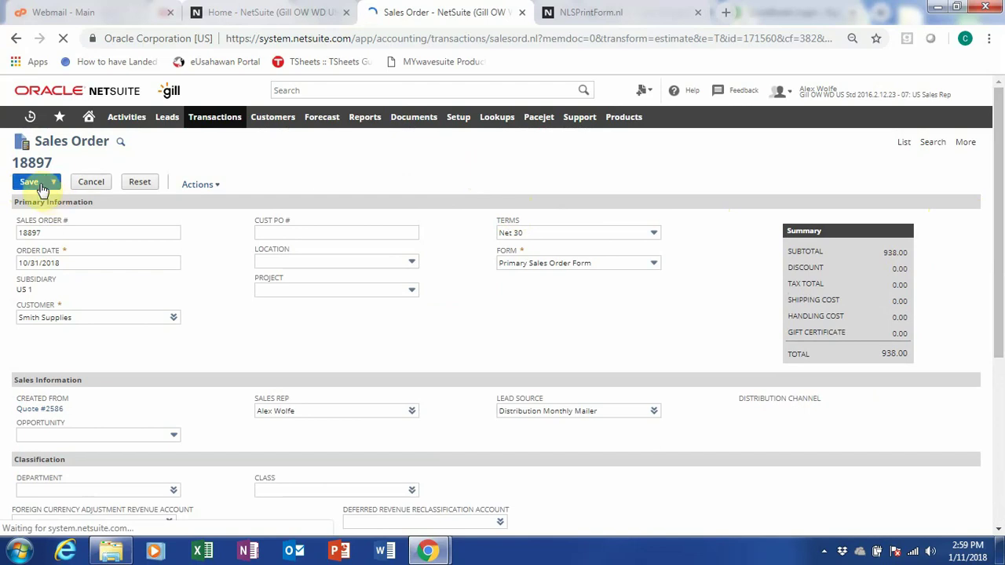
mouse_move(49, 186)
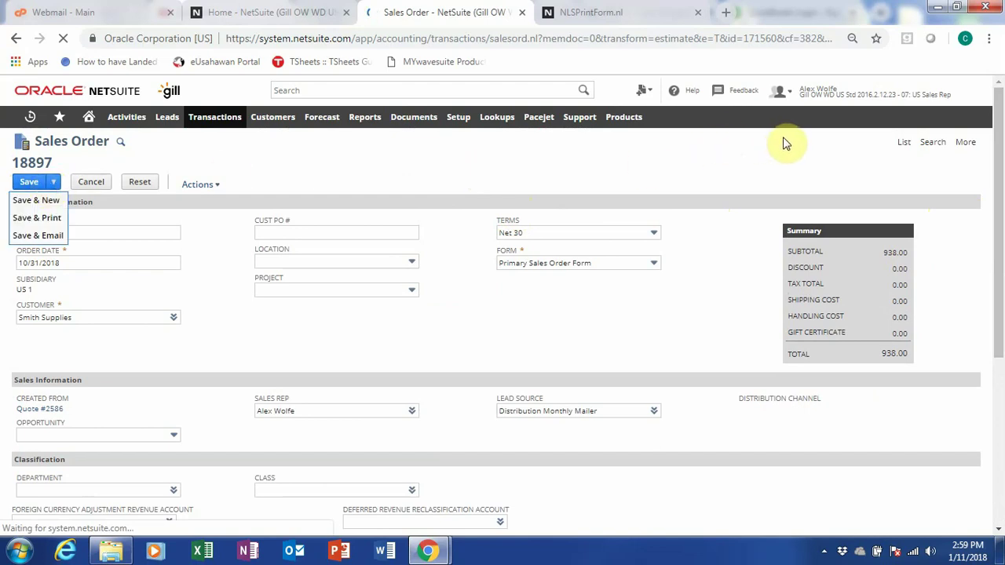
Switch to the US Warehouse Operations role and look over its home dashboard.
mouse_move(830, 106)
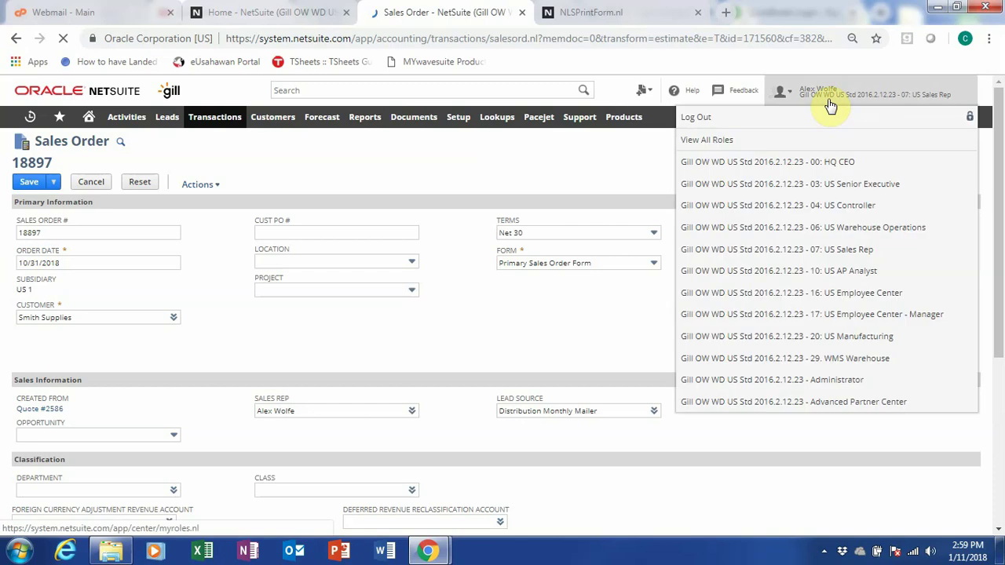
click(837, 227)
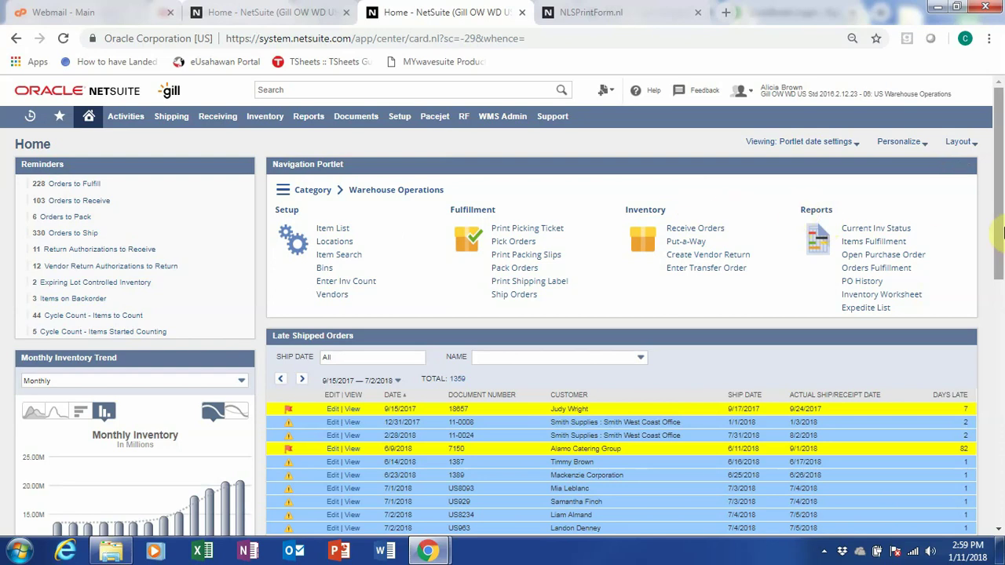
drag(999, 222, 1001, 288)
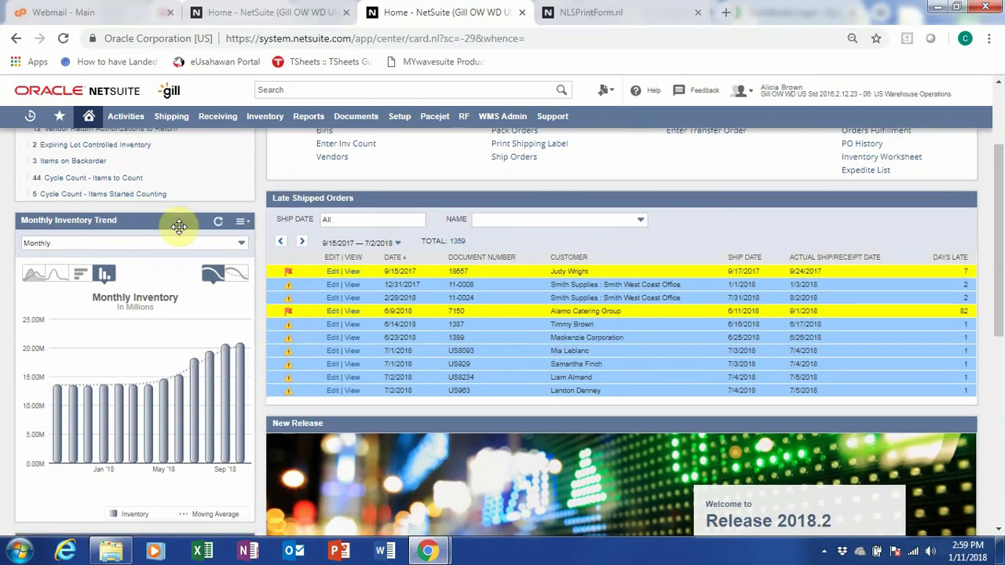
scroll(330, 242, up, 3)
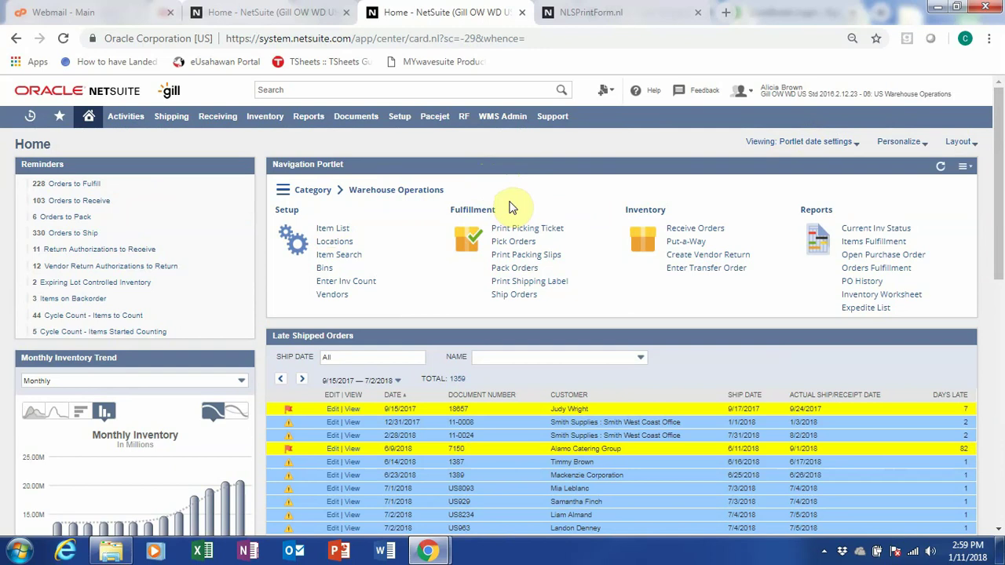
click(382, 192)
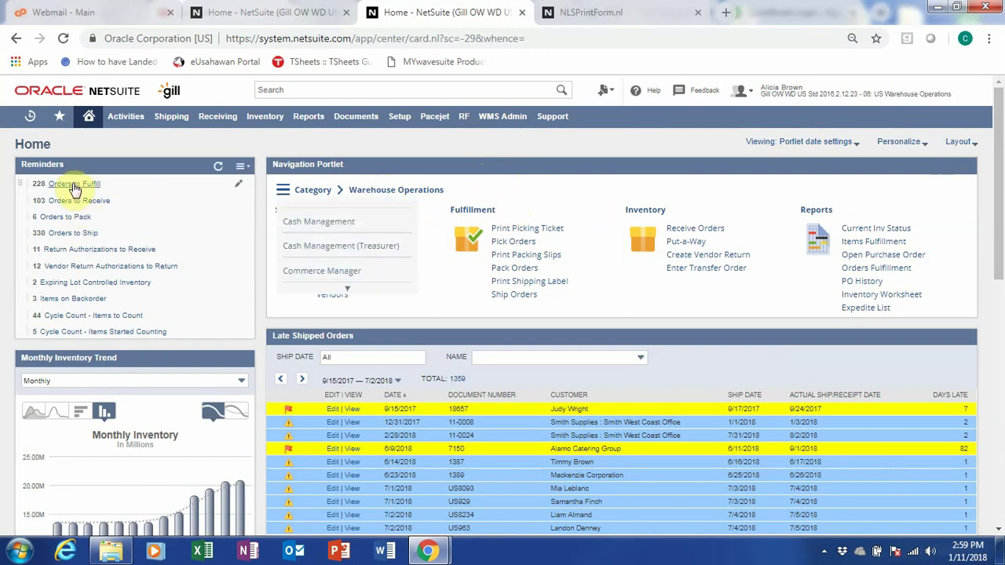
Search globally for the saved Smith Supplies sales order by its order number and open it.
click(406, 93)
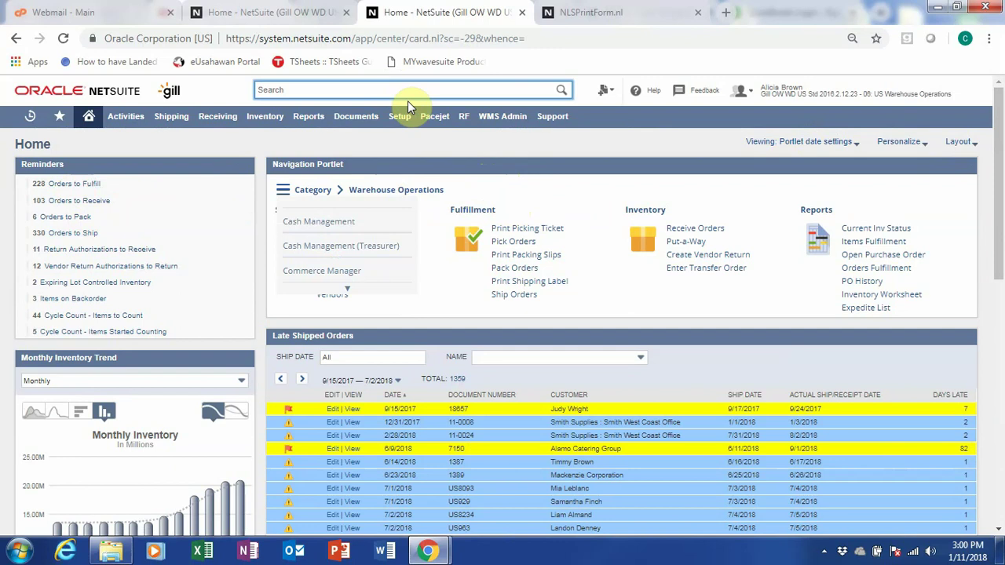
text(18897)
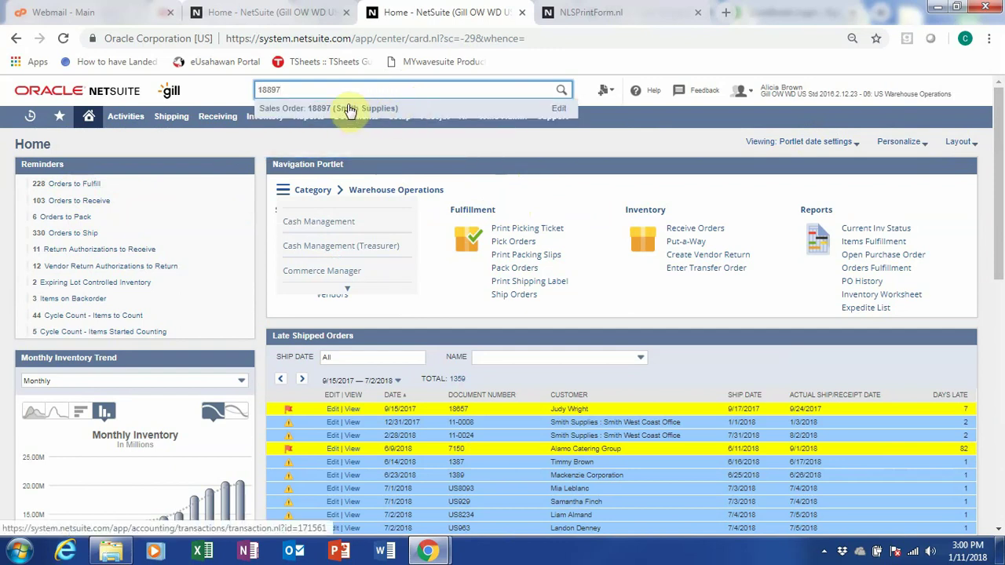
click(350, 110)
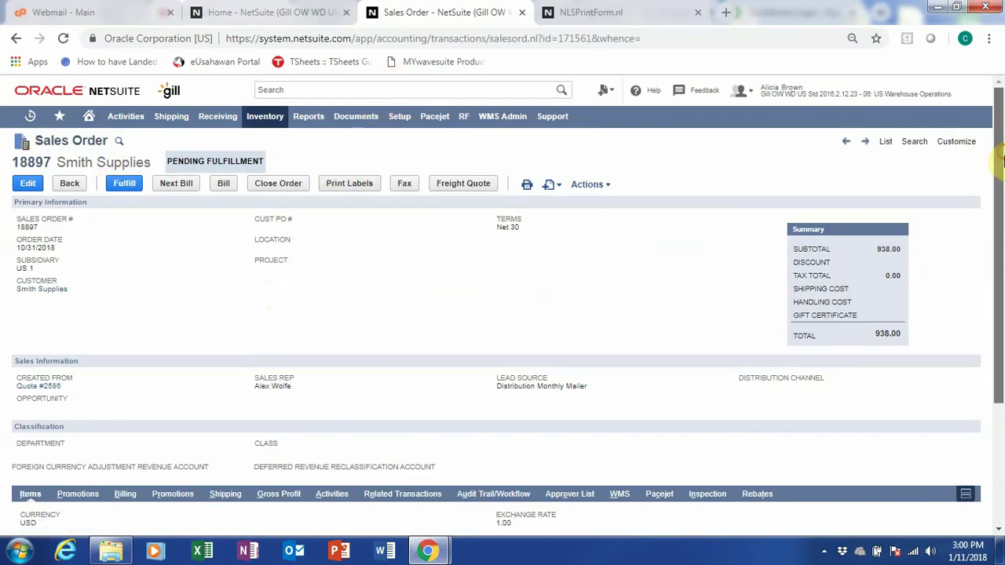
Review the sales order's details and item lines, and start an item fulfillment from it.
scroll(1002, 159, down, 1)
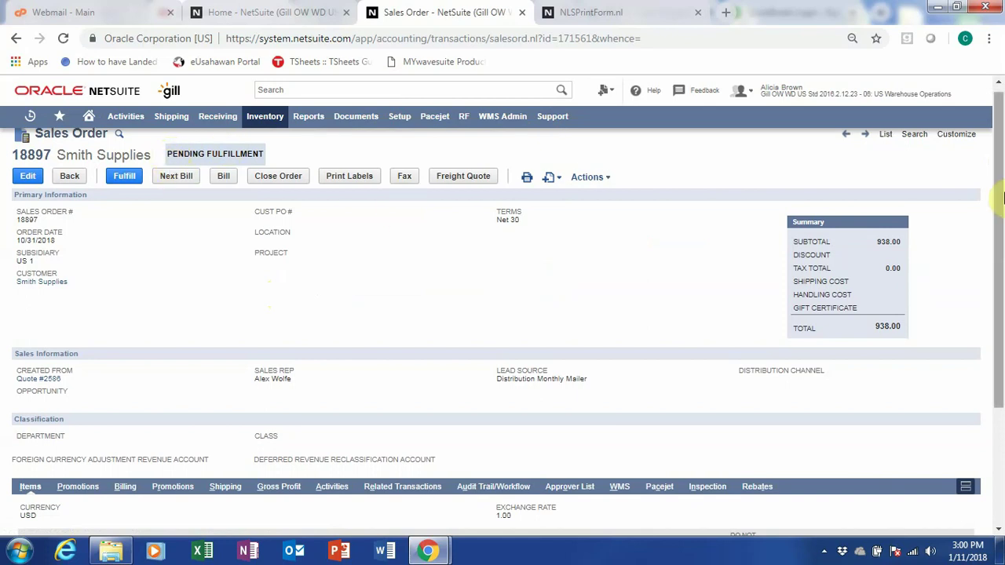
scroll(1002, 210, down, 1)
scroll(1001, 211, down, 1)
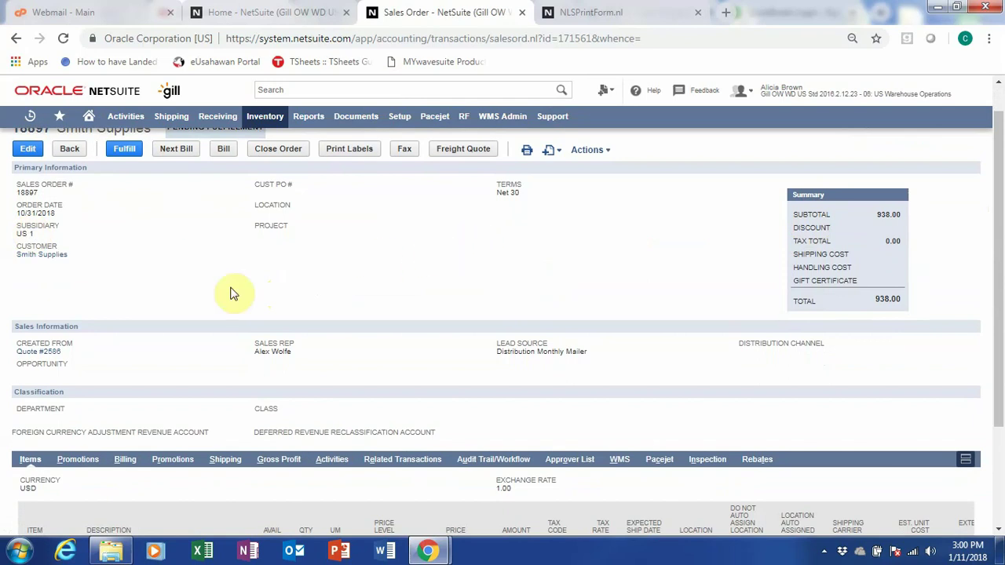
scroll(155, 322, down, 2)
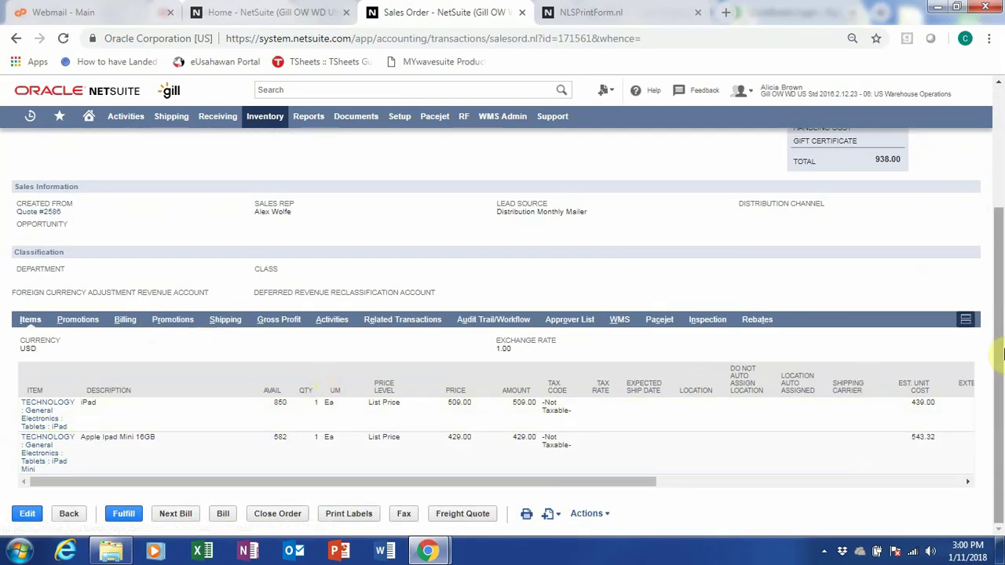
drag(1001, 351, 1002, 243)
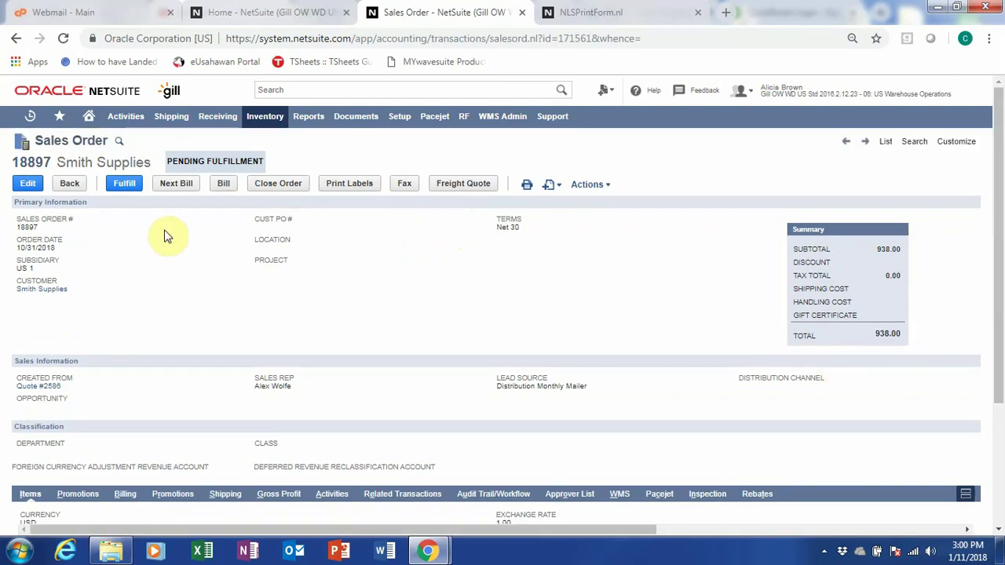
click(126, 188)
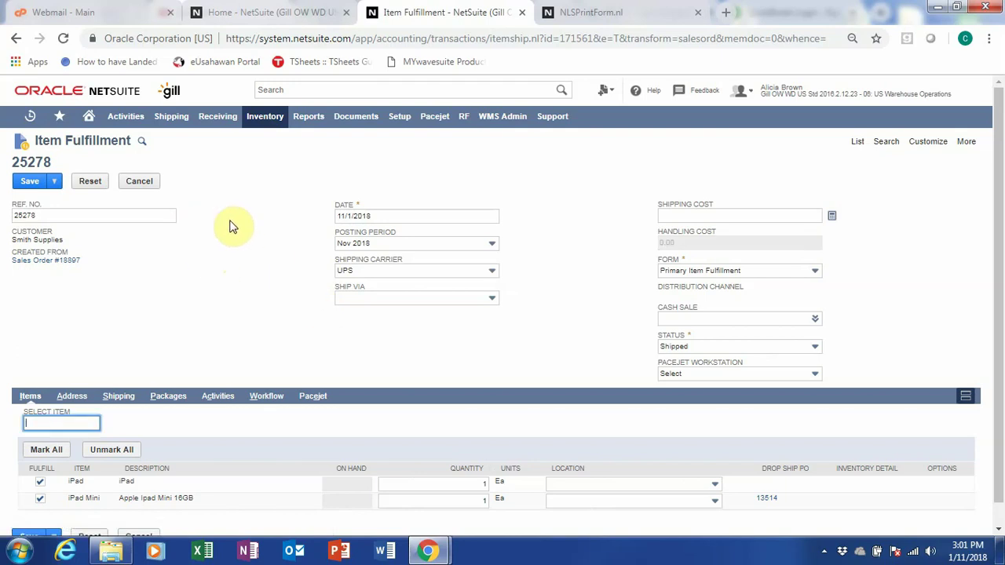
Examine the item fulfillment's shipping carrier choices without changing the carrier.
drag(999, 259, 998, 261)
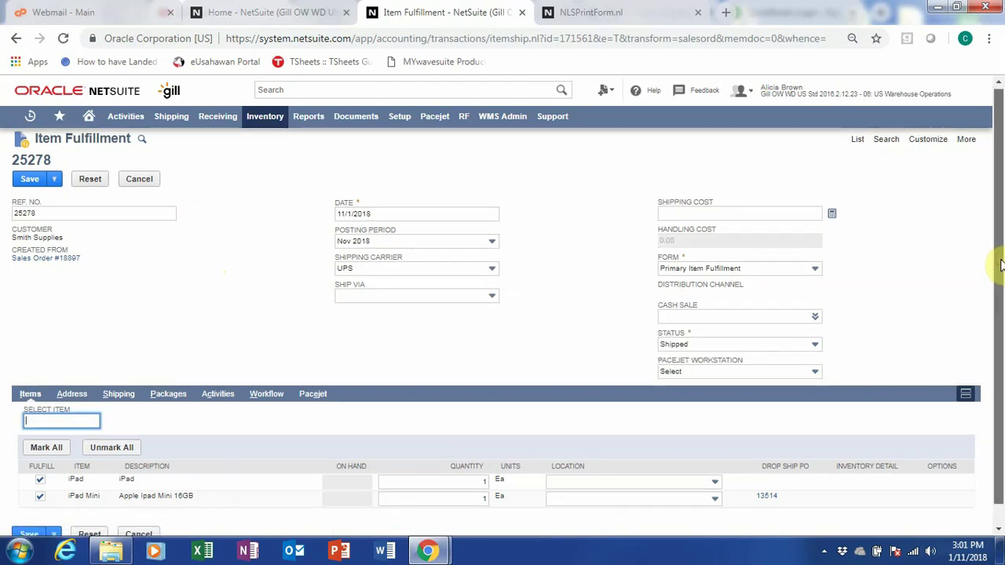
click(416, 271)
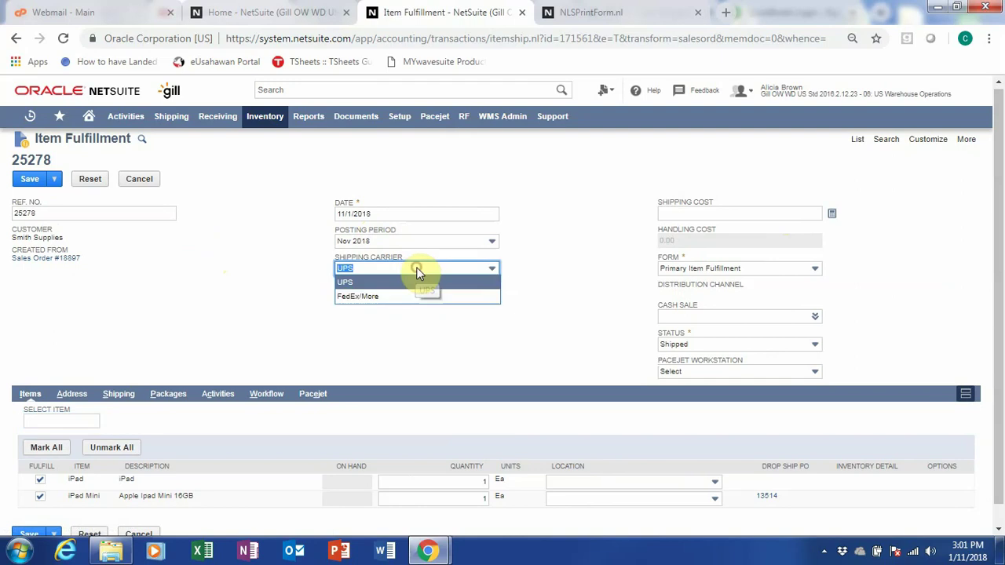
click(549, 282)
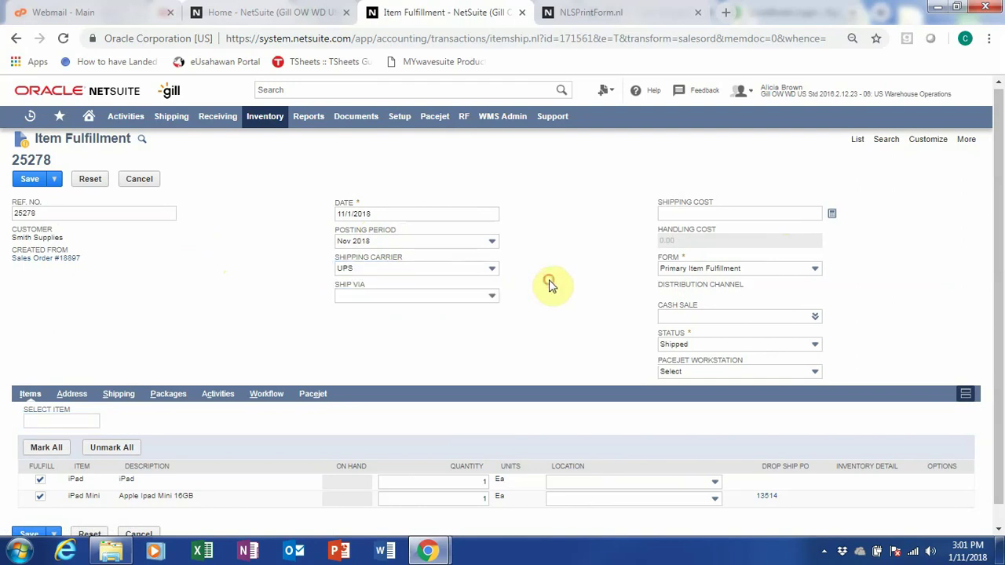
Examine the fulfillment's shipping carrier, ship-via and status choices, keeping UPS as carrier, ship-via blank and Shipped as status.
click(482, 272)
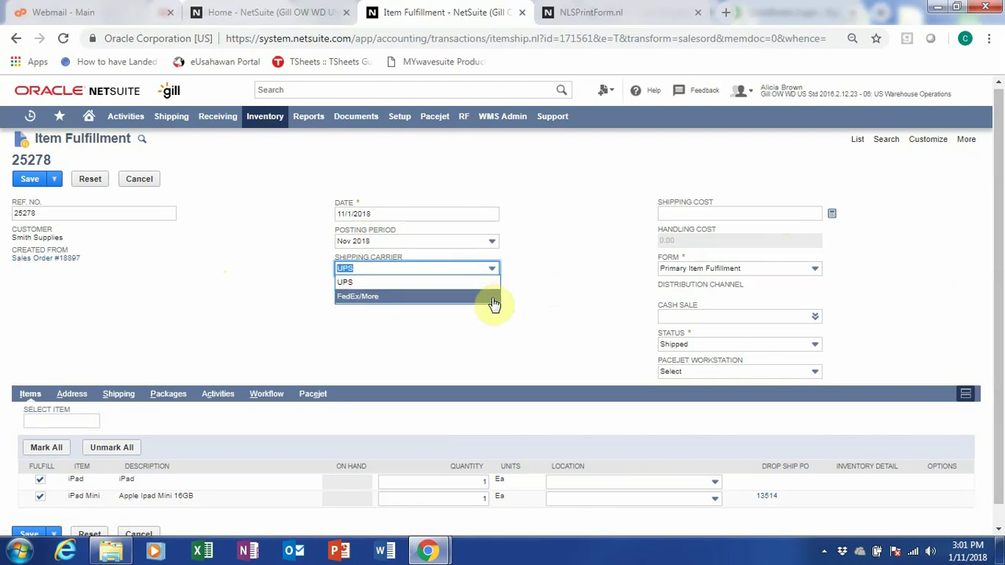
click(573, 296)
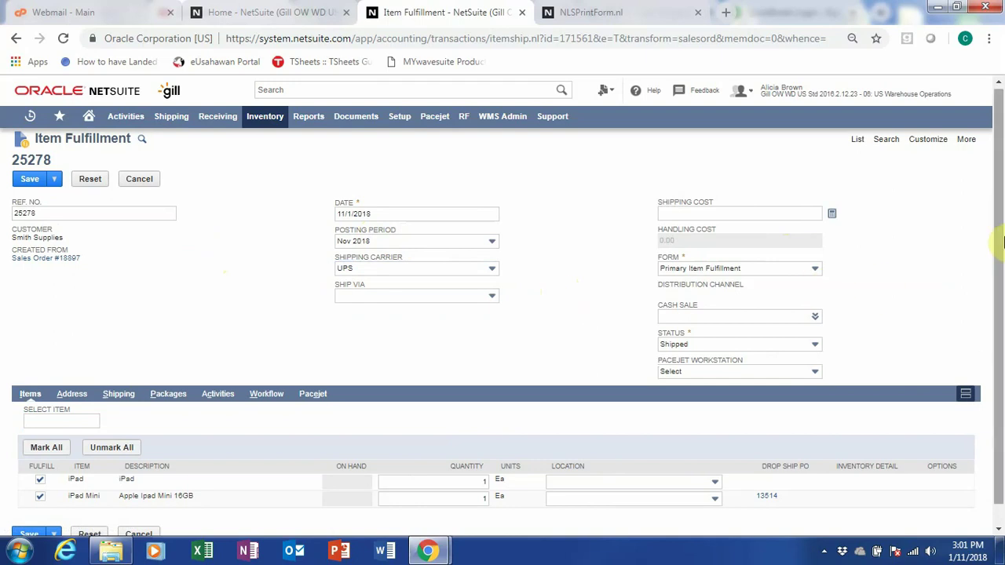
click(440, 297)
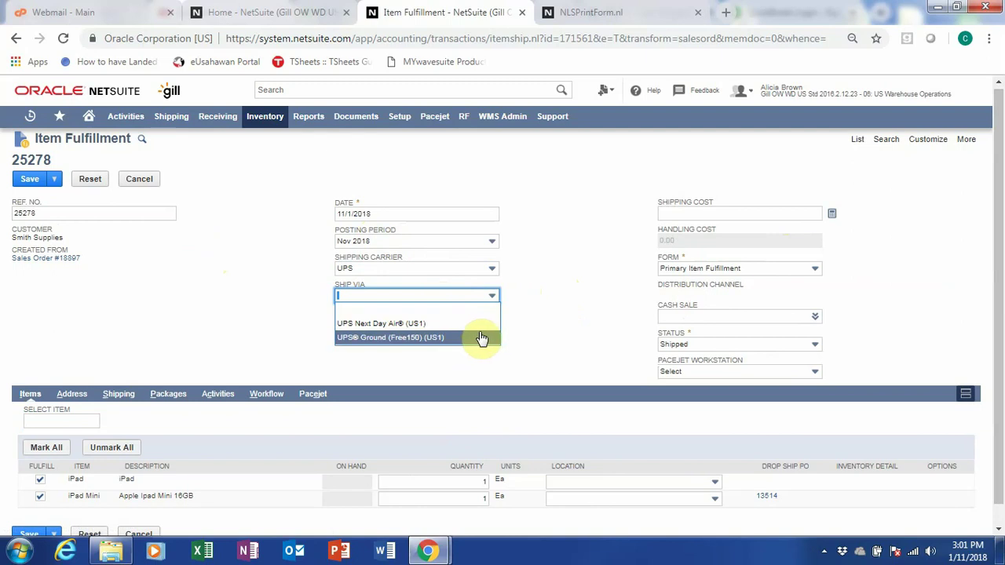
click(595, 326)
scroll(716, 346, down, 1)
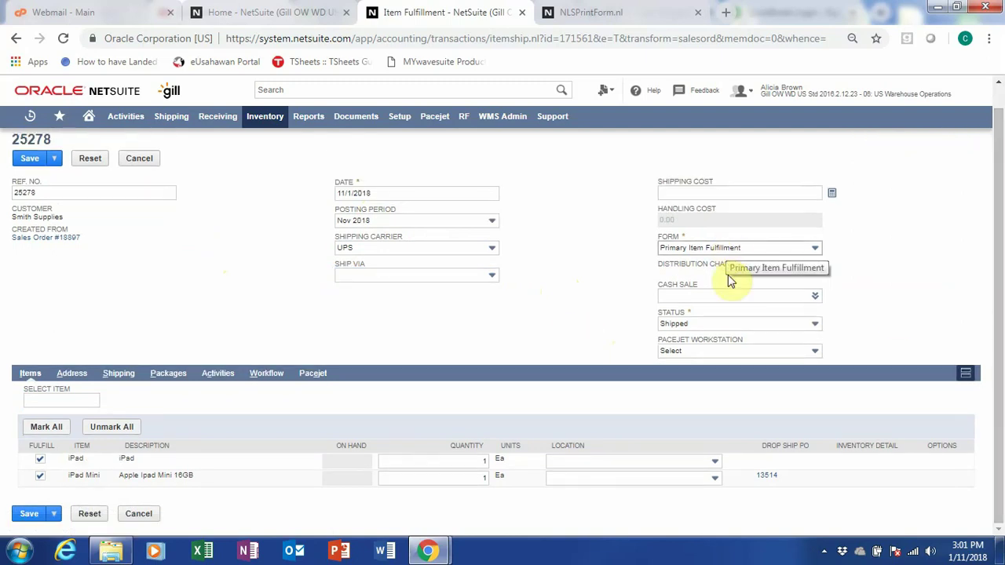
click(734, 325)
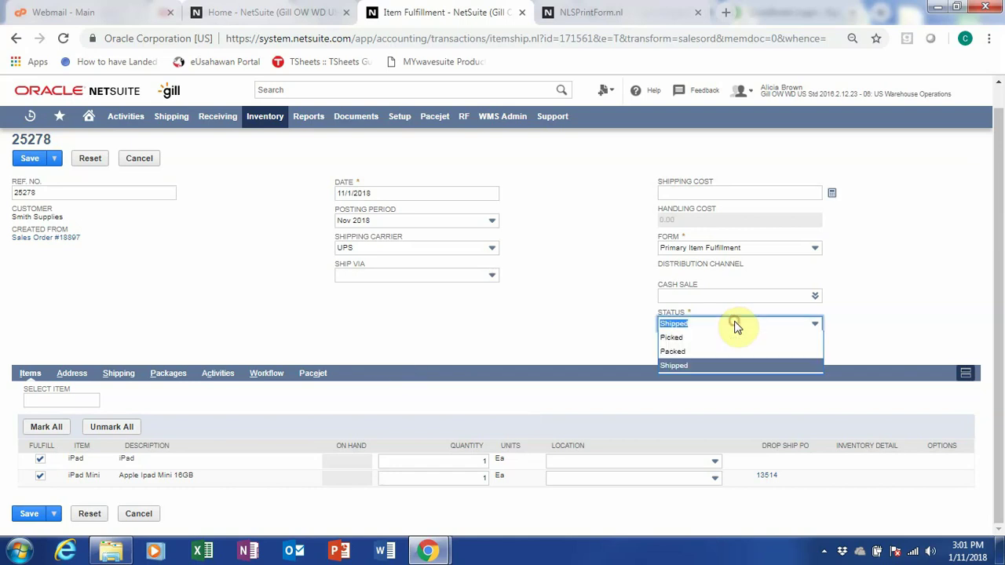
click(718, 365)
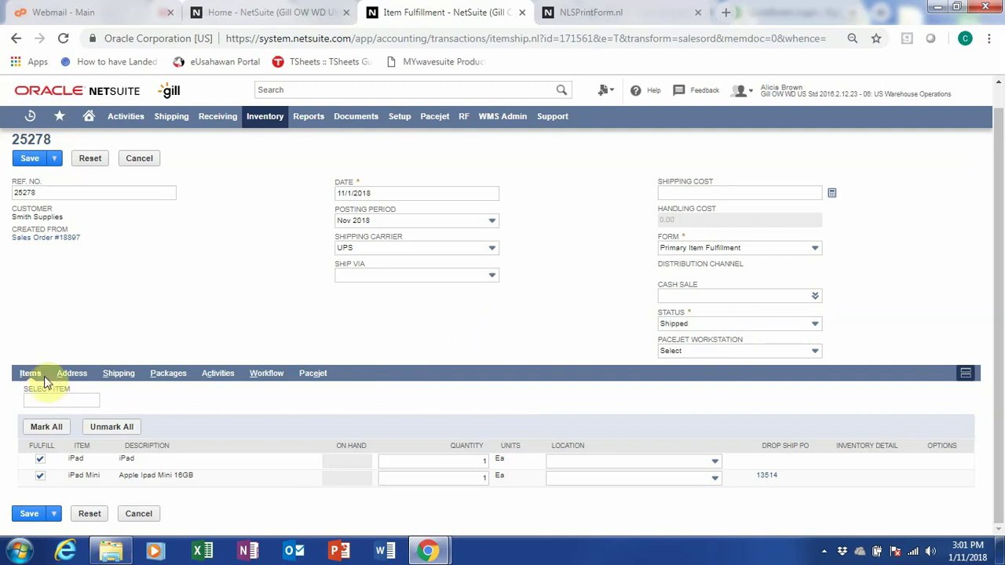
Review the fulfillment's address, shipping and package details, keeping Smit Supplies Main HQ as the selected address, and return to the items.
click(70, 373)
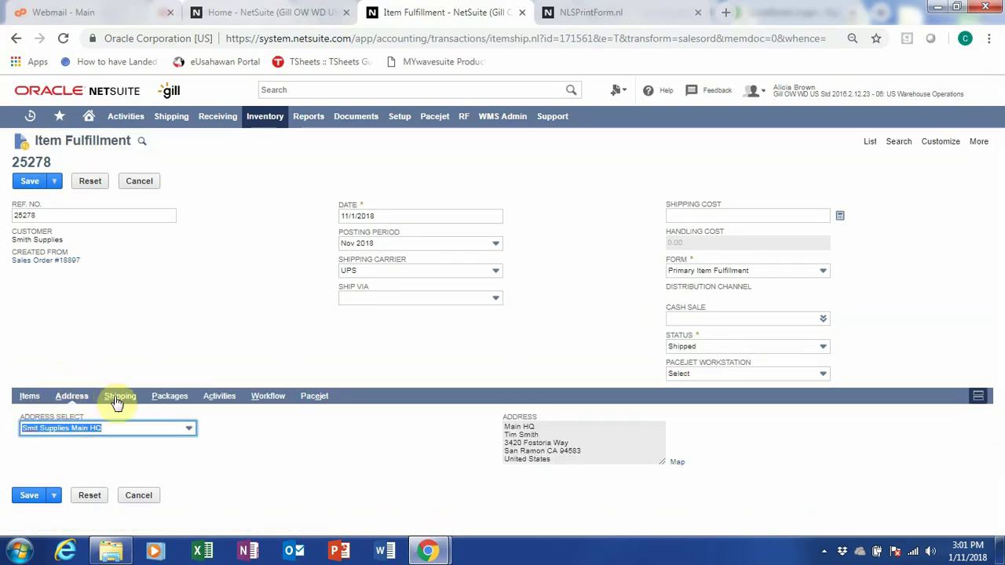
click(123, 427)
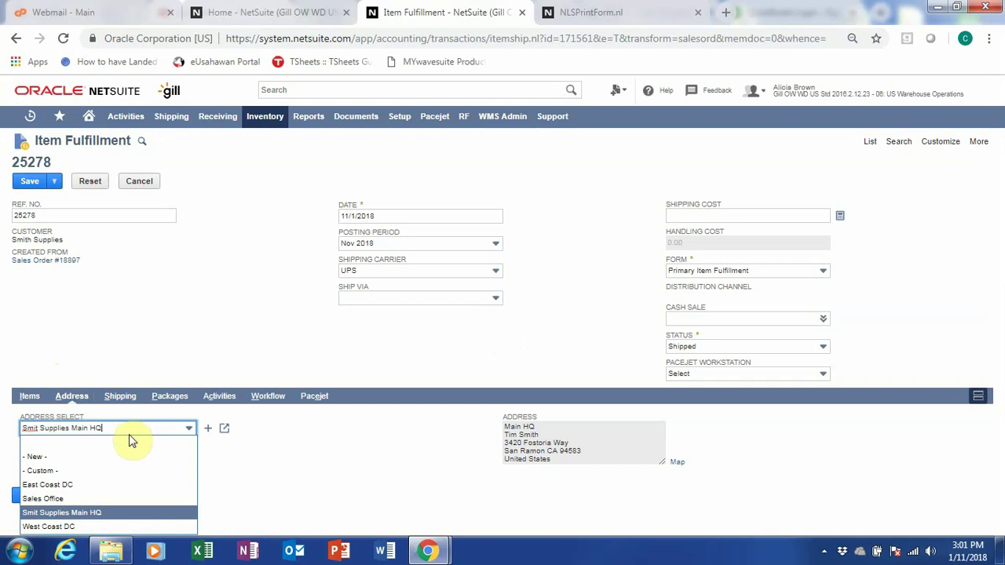
click(141, 512)
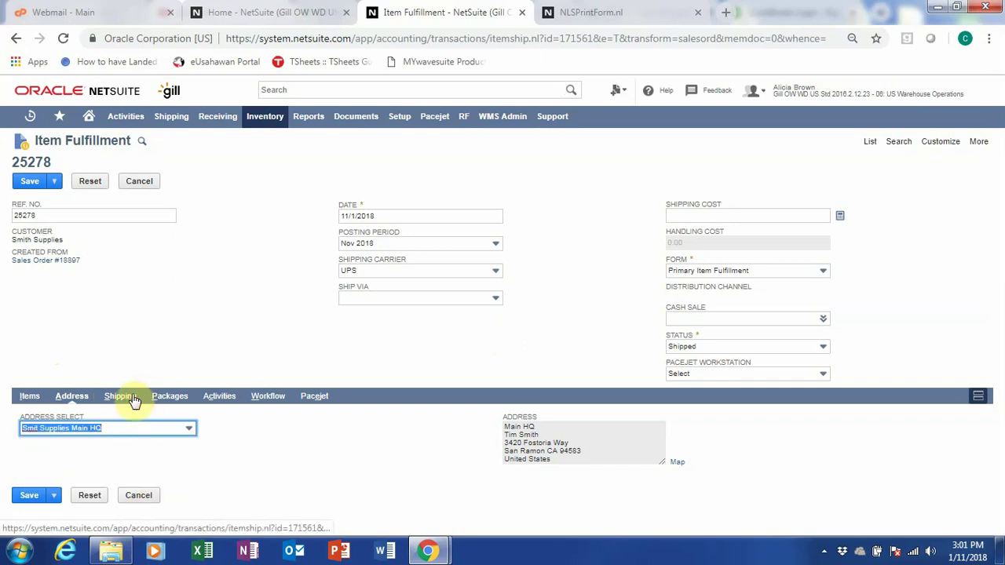
click(134, 399)
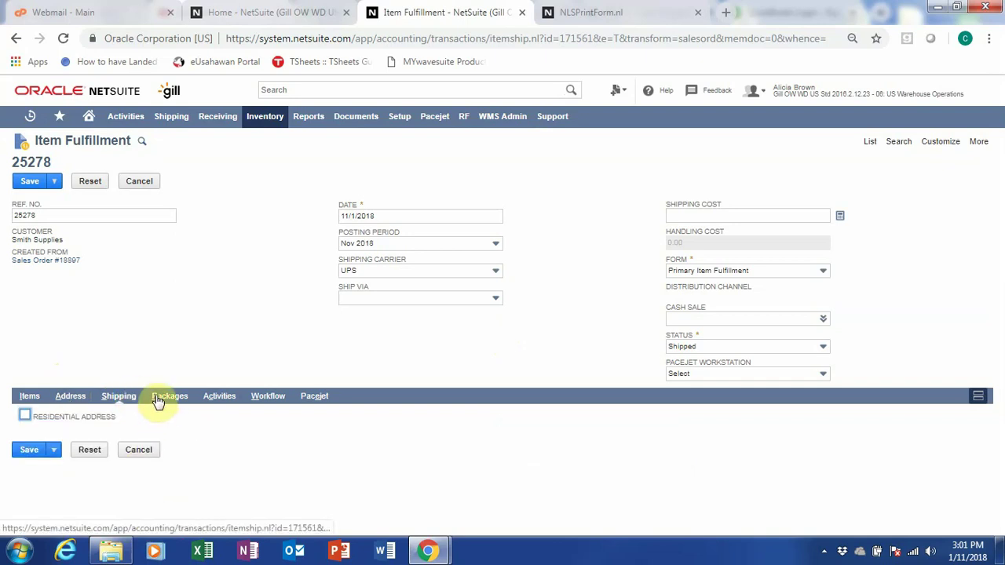
click(163, 405)
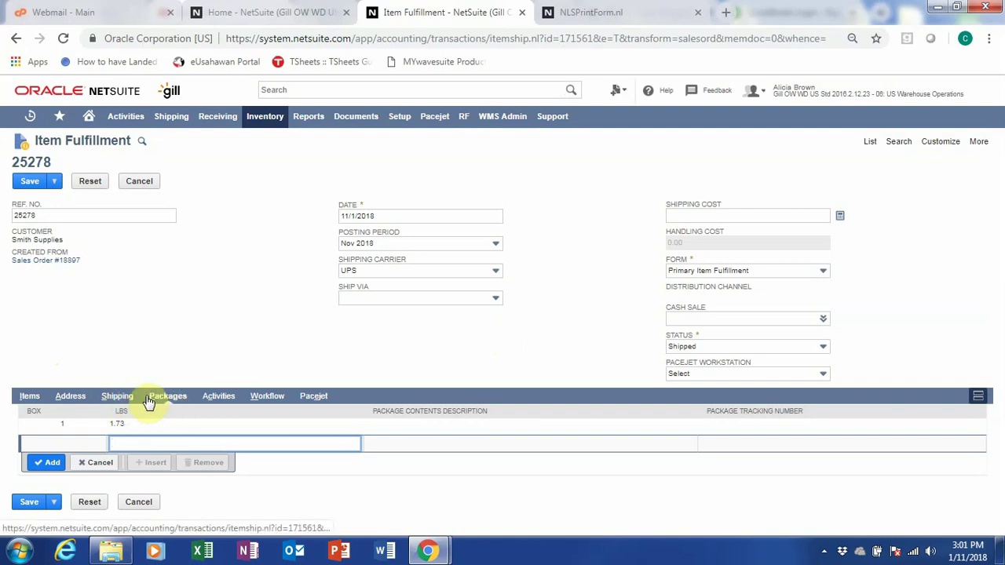
click(33, 396)
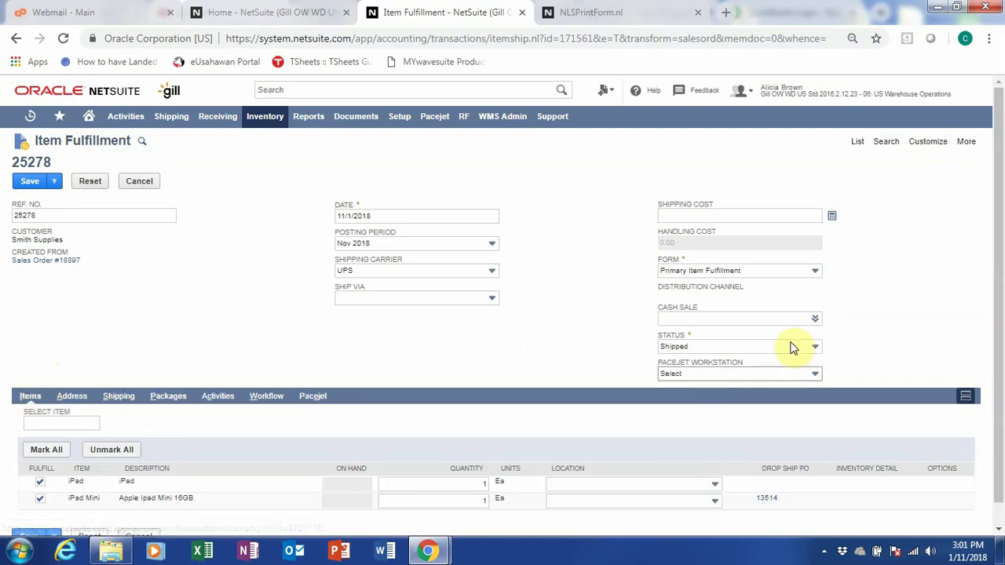
Set the location of both the iPad and iPad Mini fulfillment lines to US Midwest DC.
scroll(958, 376, down, 1)
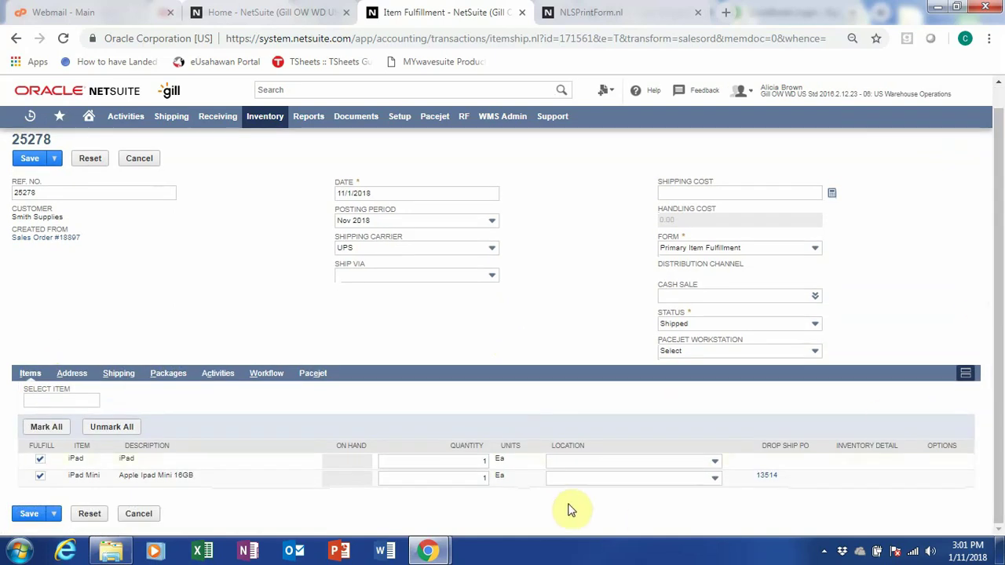
click(714, 467)
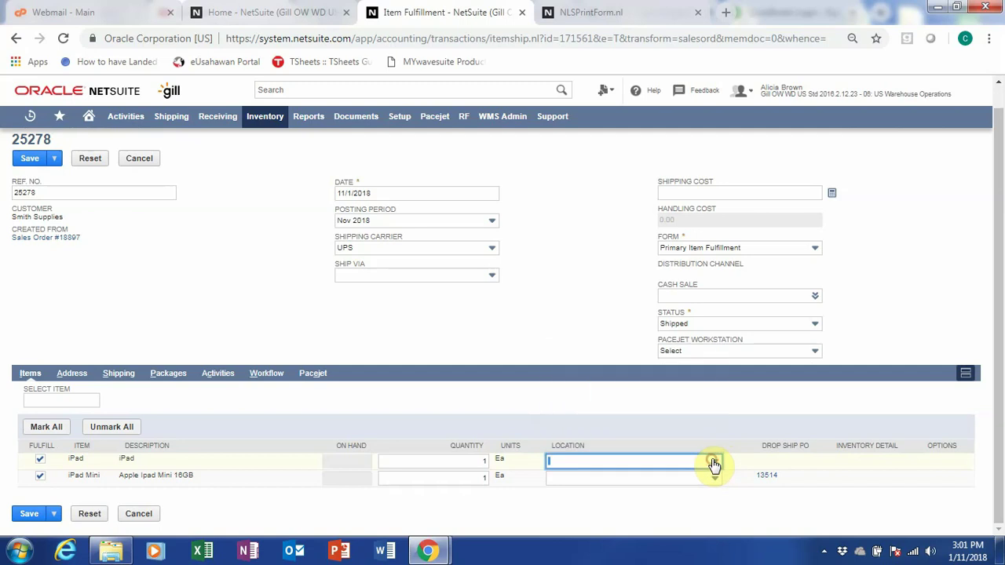
click(686, 502)
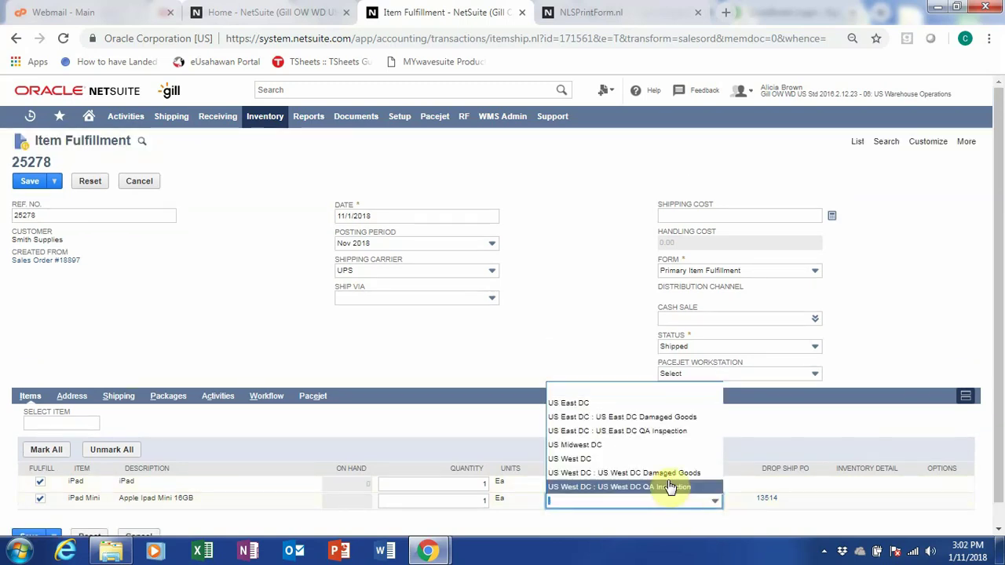
click(667, 445)
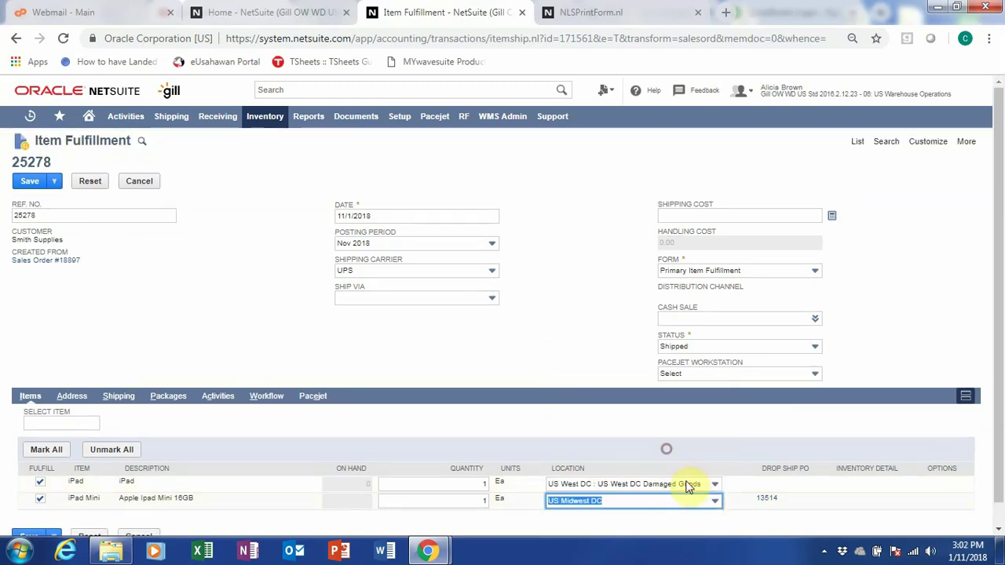
click(684, 484)
click(718, 439)
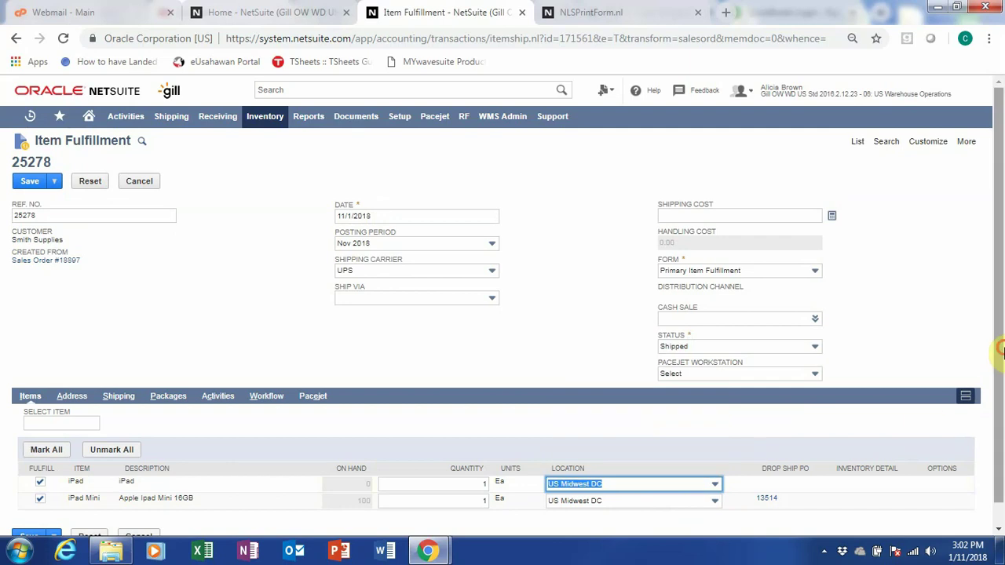
Check the item lines, save the item fulfillment and close the leftover print form page.
scroll(751, 456, down, 1)
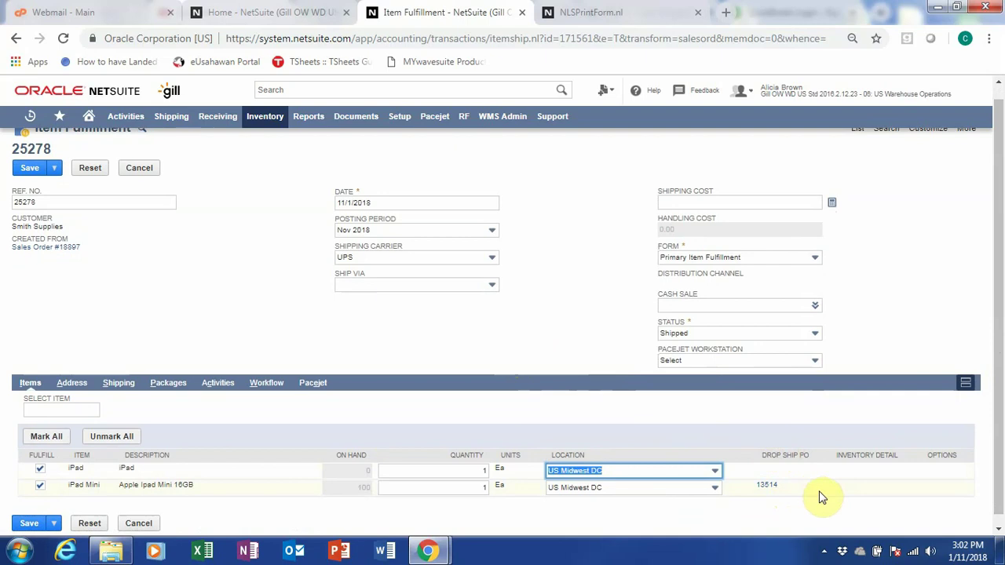
scroll(475, 340, up, 1)
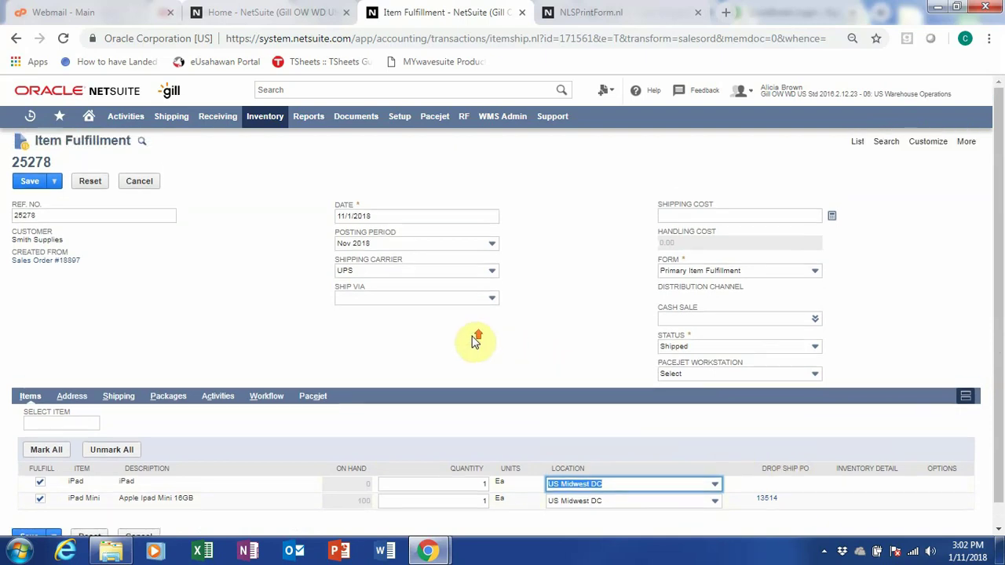
click(28, 183)
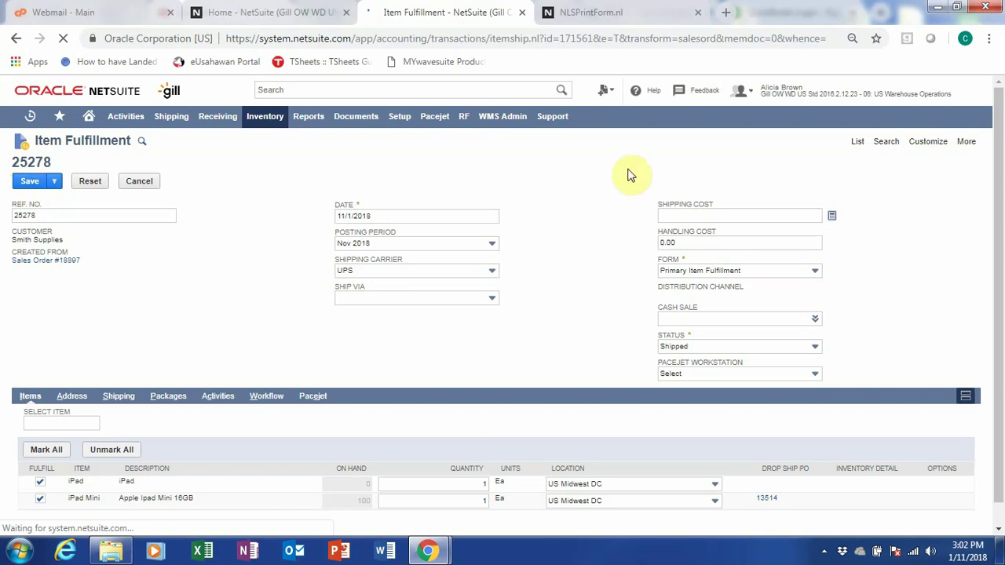
click(701, 13)
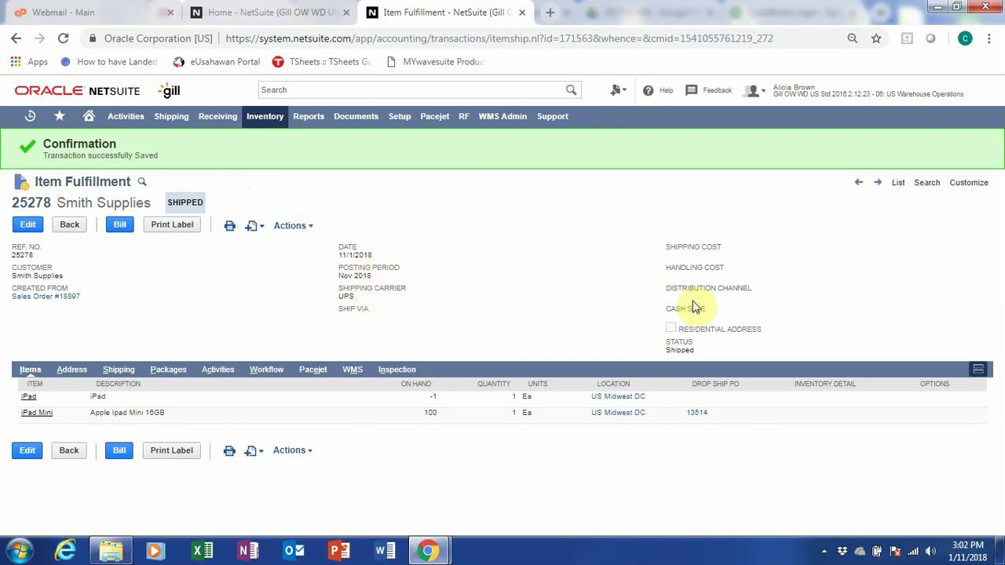
Switch to the US Controller role and close the extra NetSuite home page.
mouse_move(821, 96)
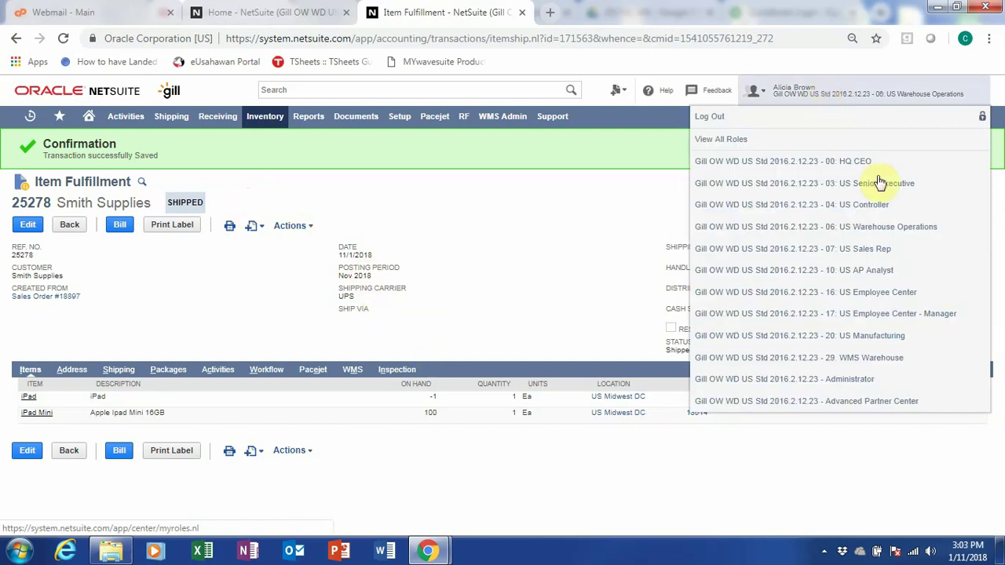
click(895, 209)
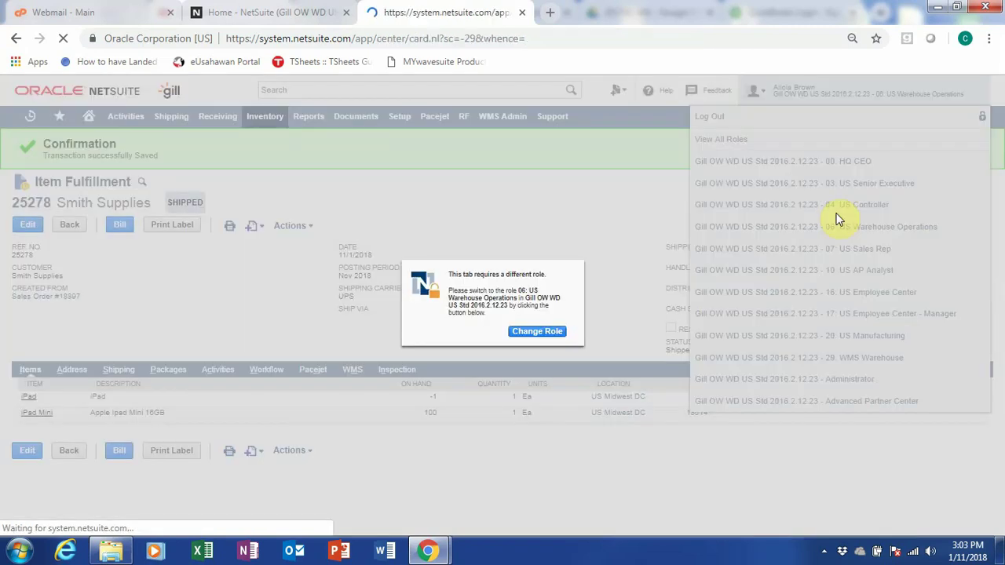
click(549, 331)
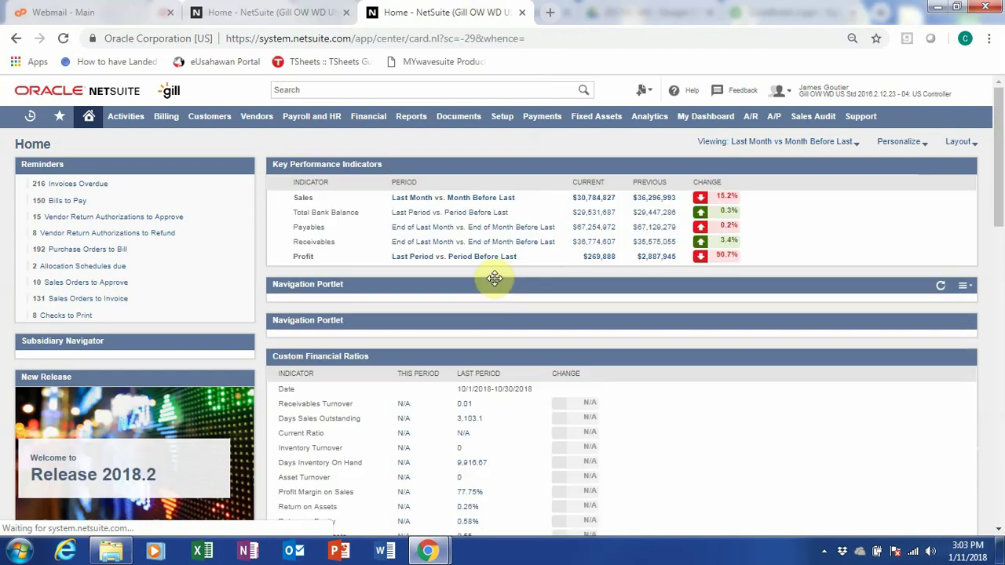
click(346, 13)
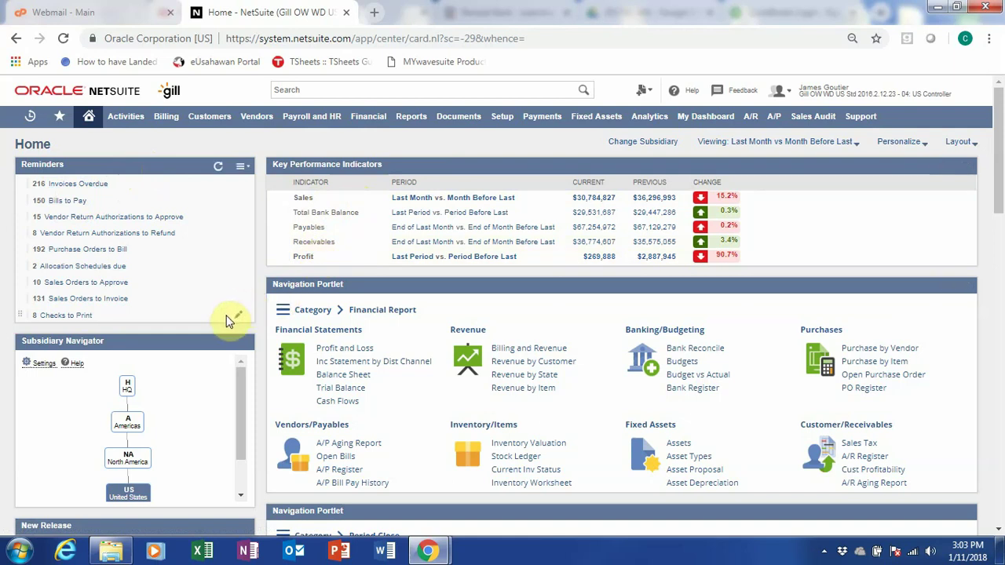
Widen the dashboard's subsidiary selection to the HQ level and look over the controller's reminders and indicators.
click(130, 424)
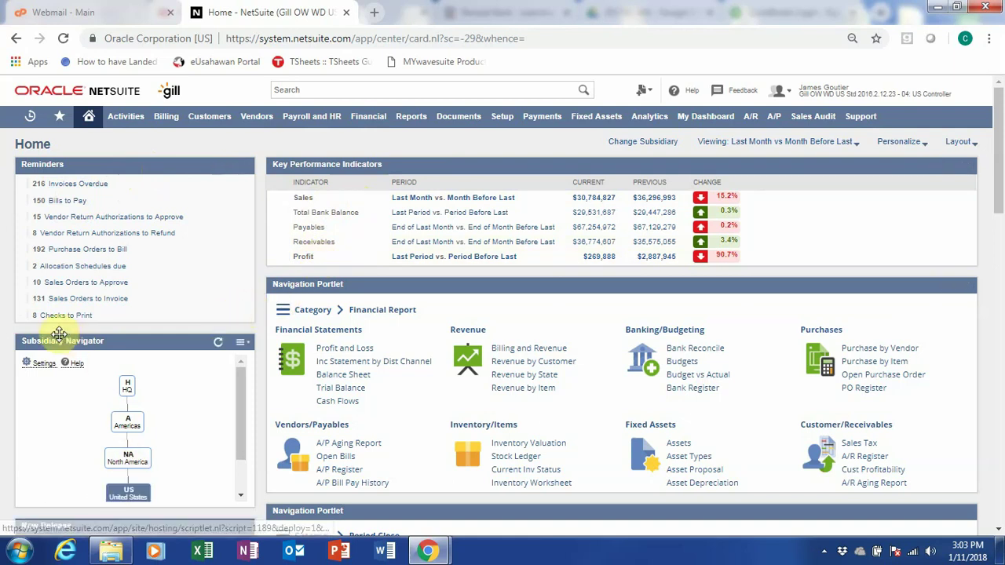
click(127, 389)
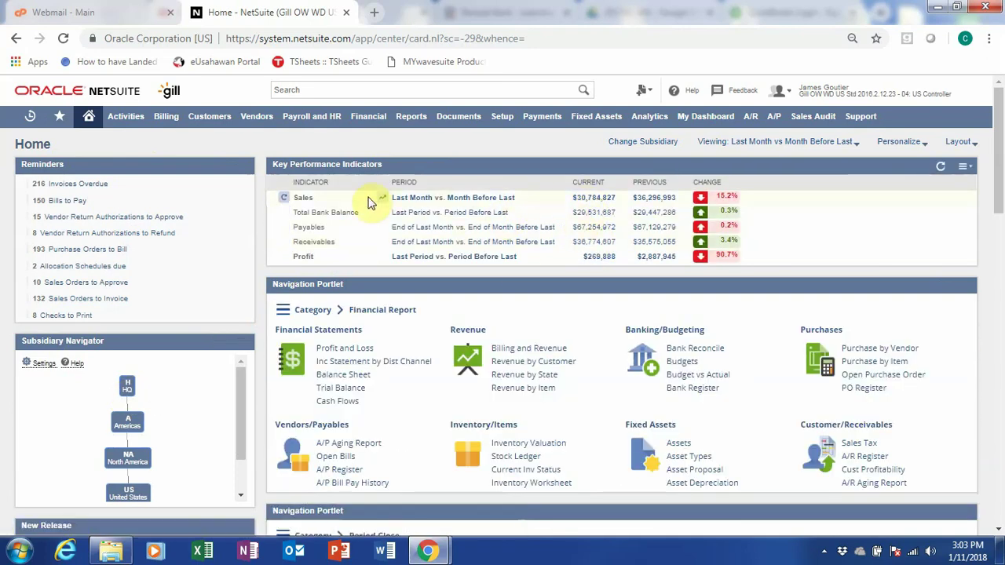
mouse_move(128, 398)
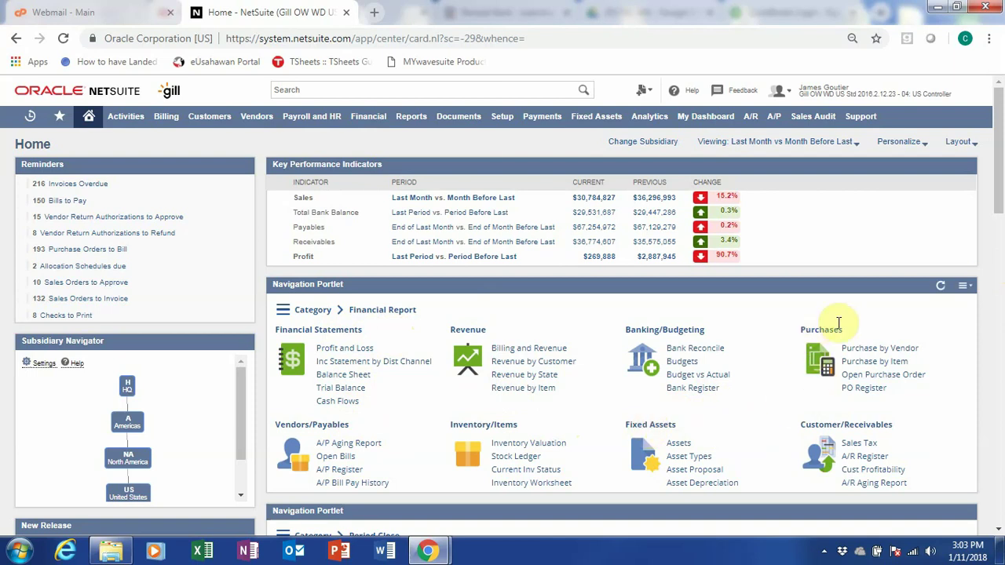
mouse_move(1000, 189)
mouse_down()
mouse_move(1001, 226)
mouse_move(1000, 187)
mouse_up()
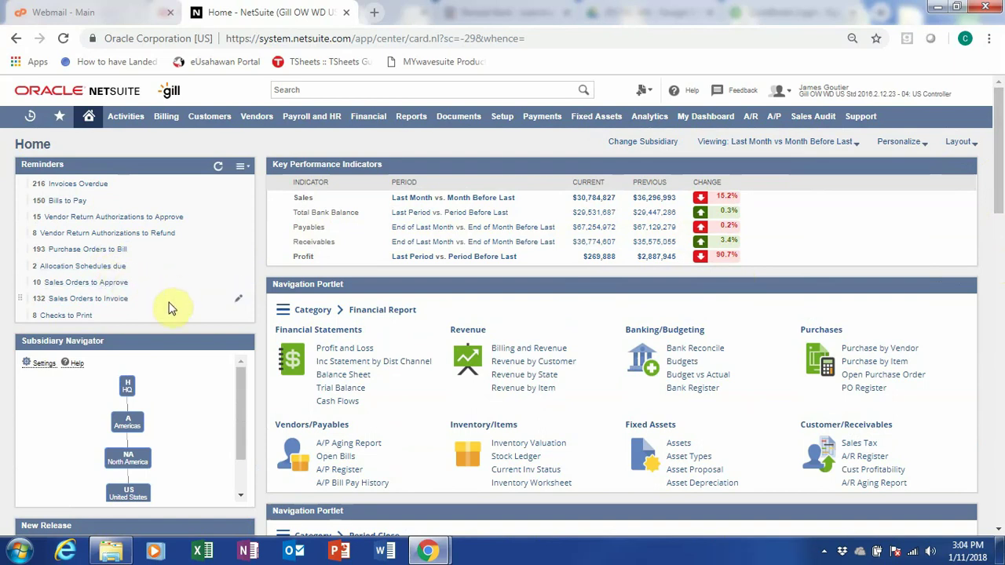
click(324, 94)
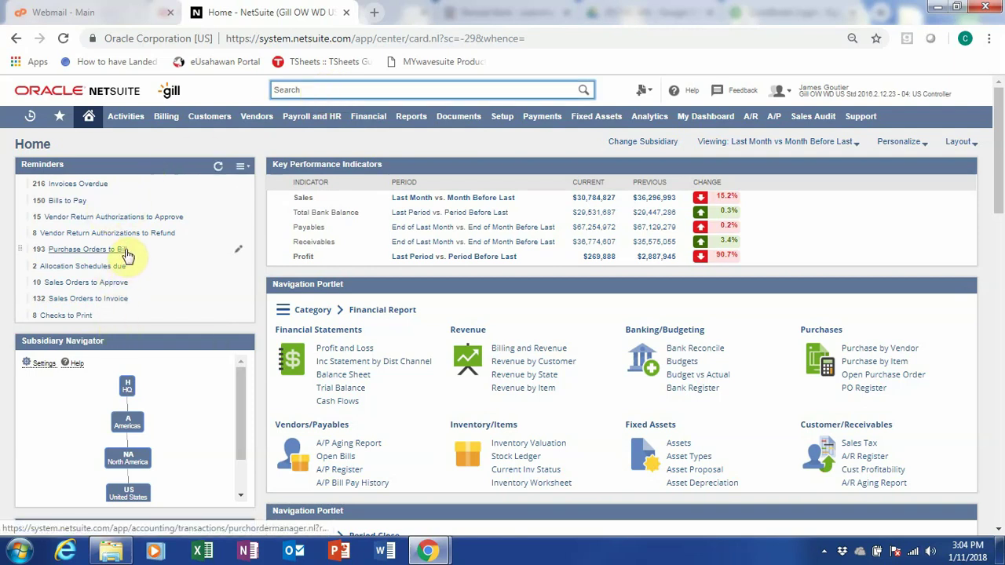
From the sales orders to invoice, start an invoice for the Smith Supplies order dated 10/31/2018 and review its details and item lines.
click(120, 302)
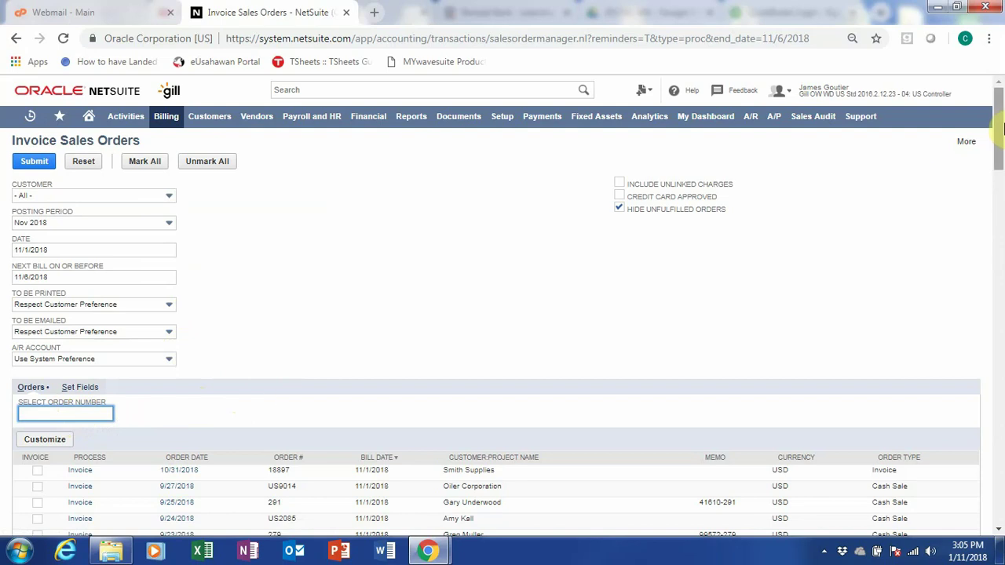
drag(1001, 129, 994, 139)
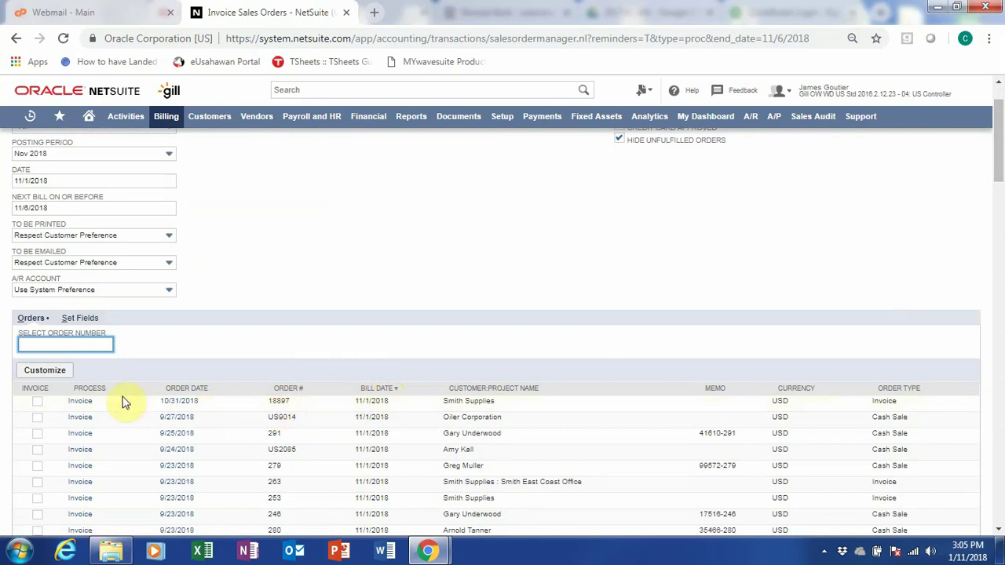
click(81, 401)
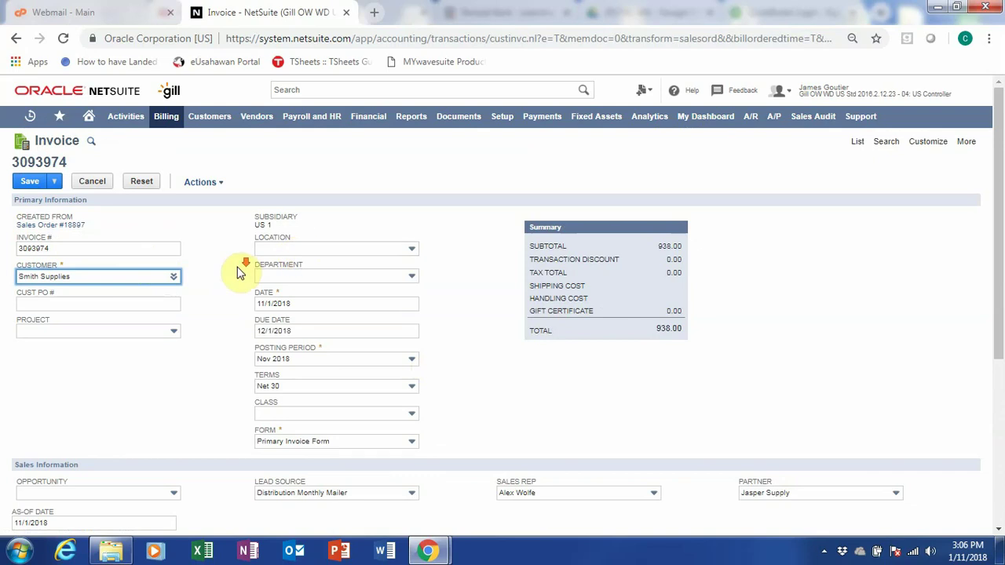
scroll(249, 259, down, 1)
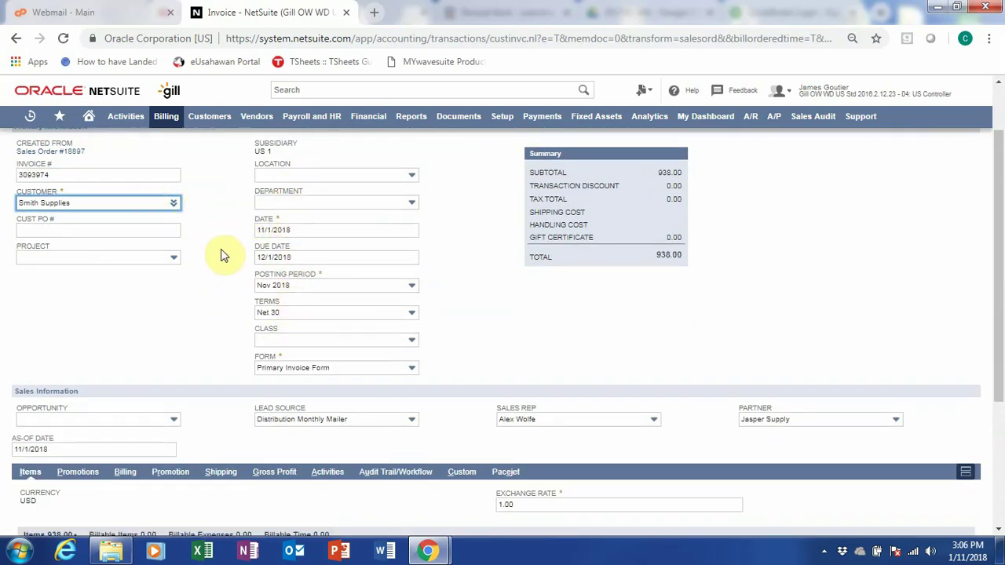
scroll(220, 254, down, 3)
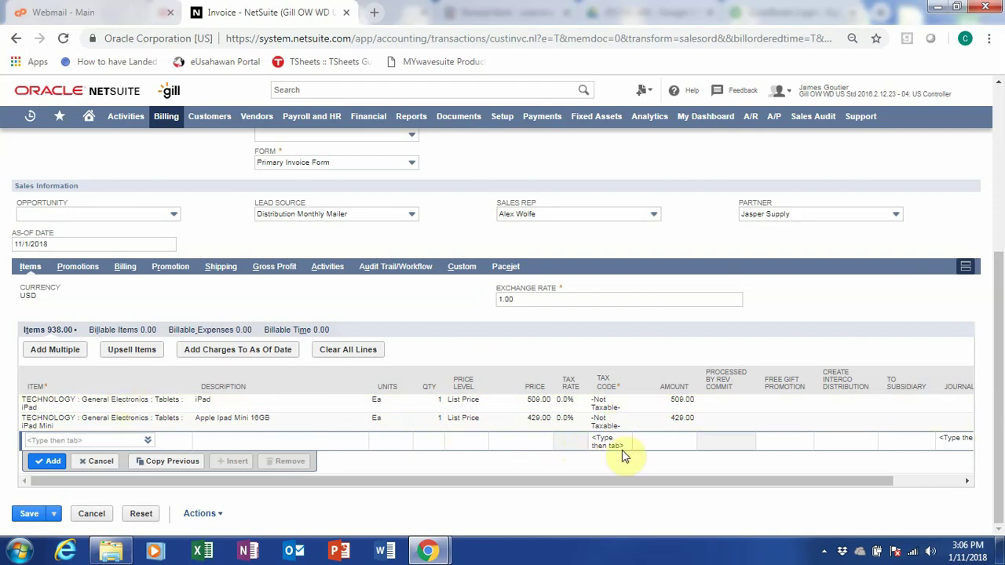
Check the summary and primary information of the Smith Supplies invoice, keep Smith Supplies as the customer, and save it.
drag(1000, 329, 1002, 157)
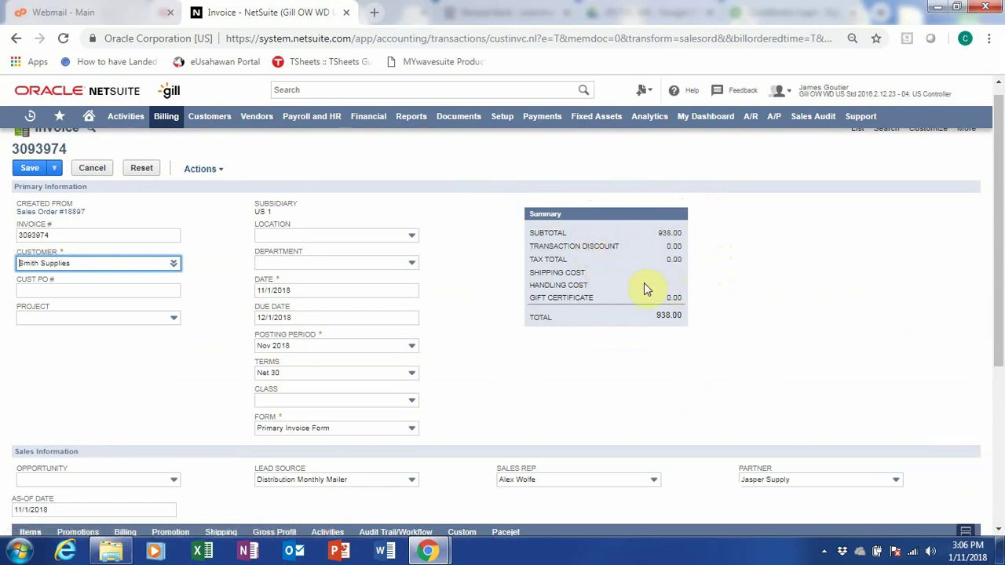
scroll(910, 279, up, 1)
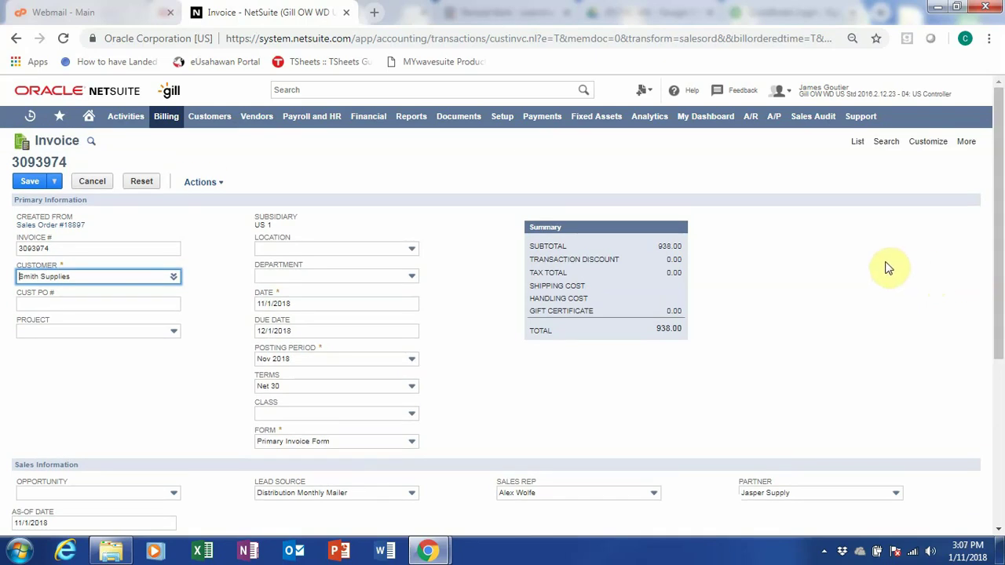
key(Down)
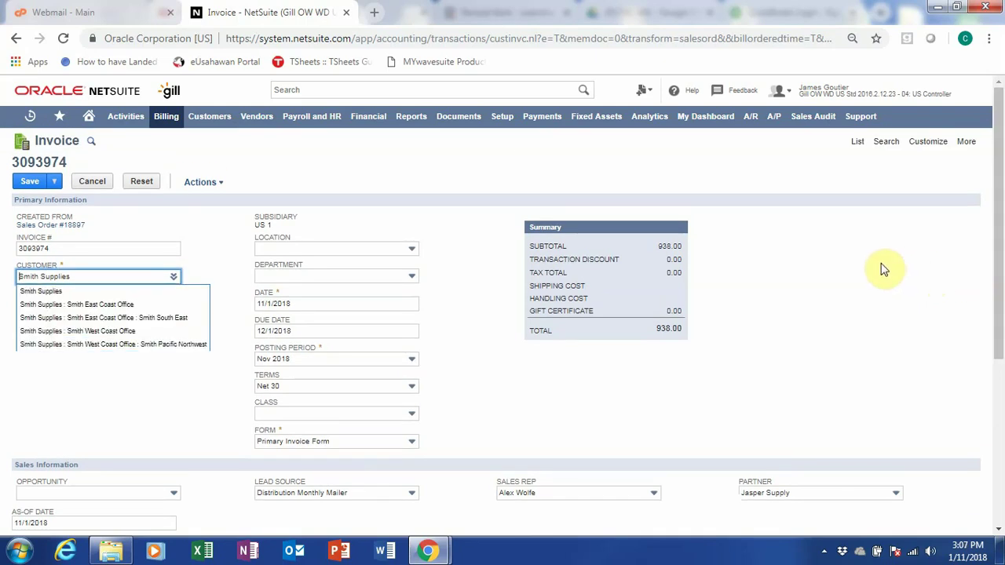
click(808, 294)
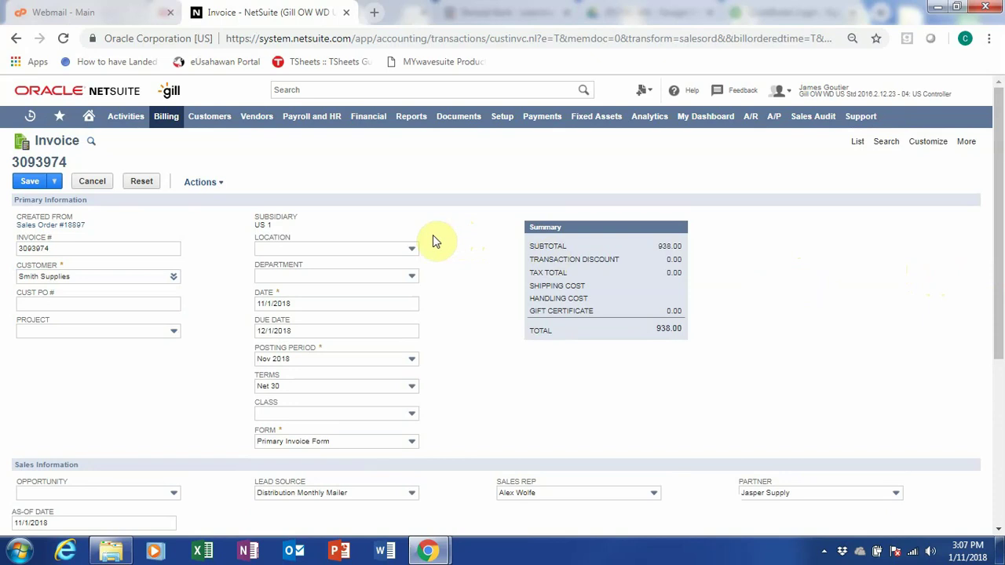
click(31, 183)
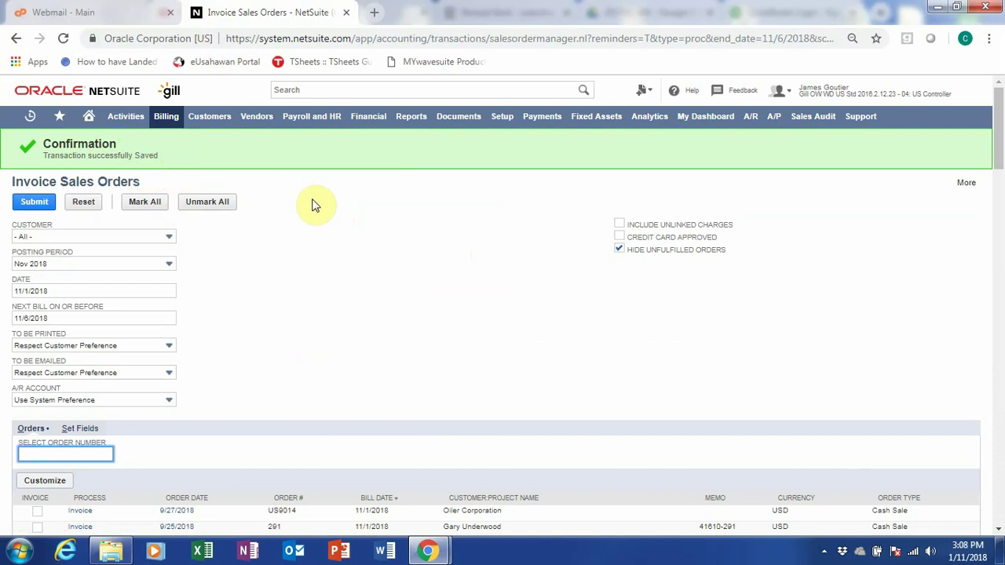
Look over the remaining sales orders to invoice, return to the home dashboard and open the Receivables aging report.
scroll(312, 205, down, 2)
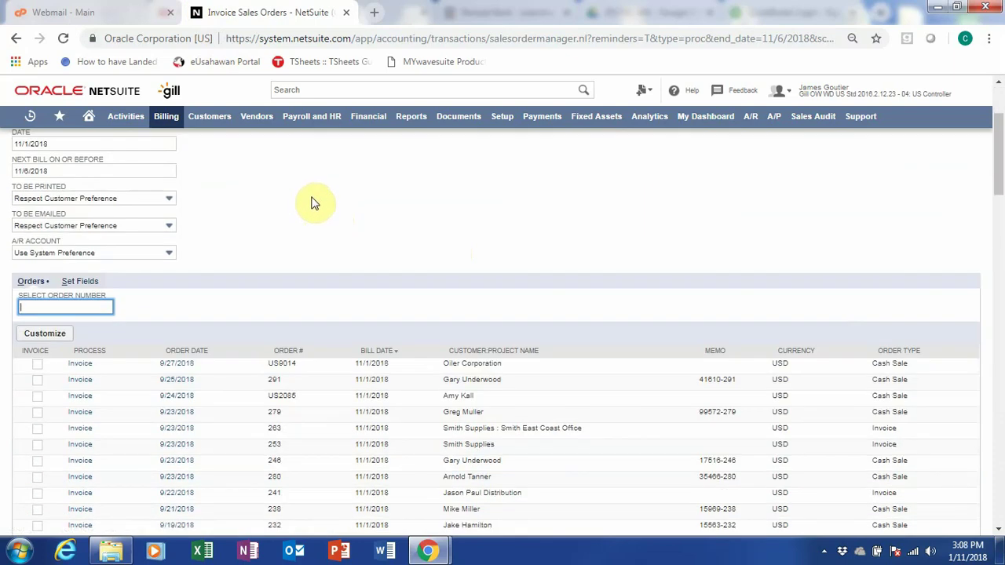
scroll(312, 202, up, 2)
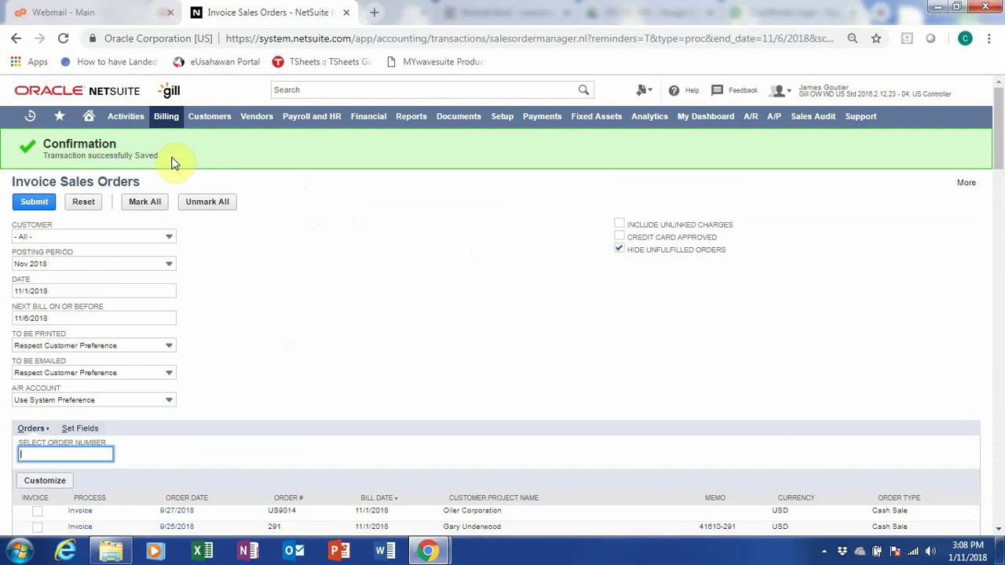
click(94, 139)
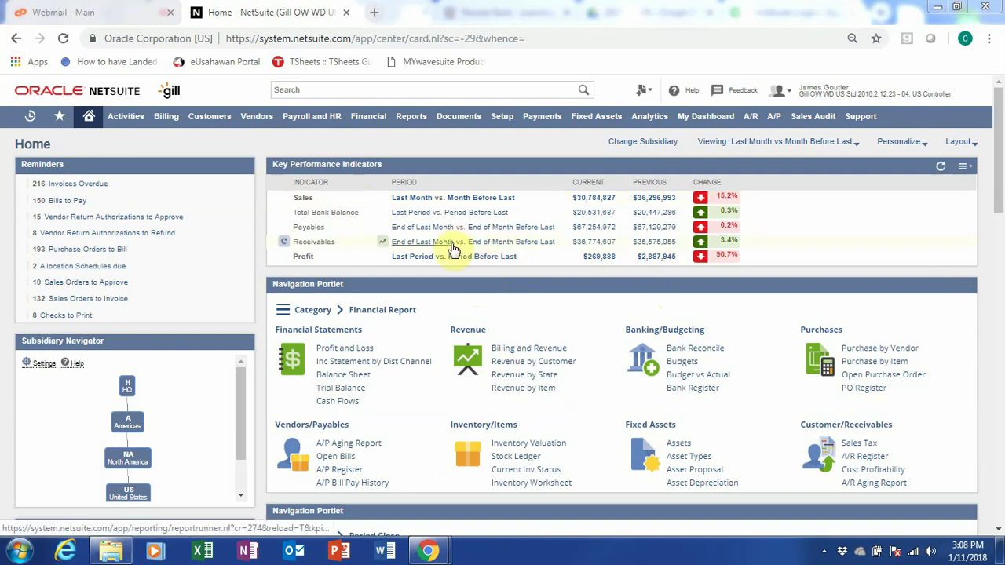
click(585, 243)
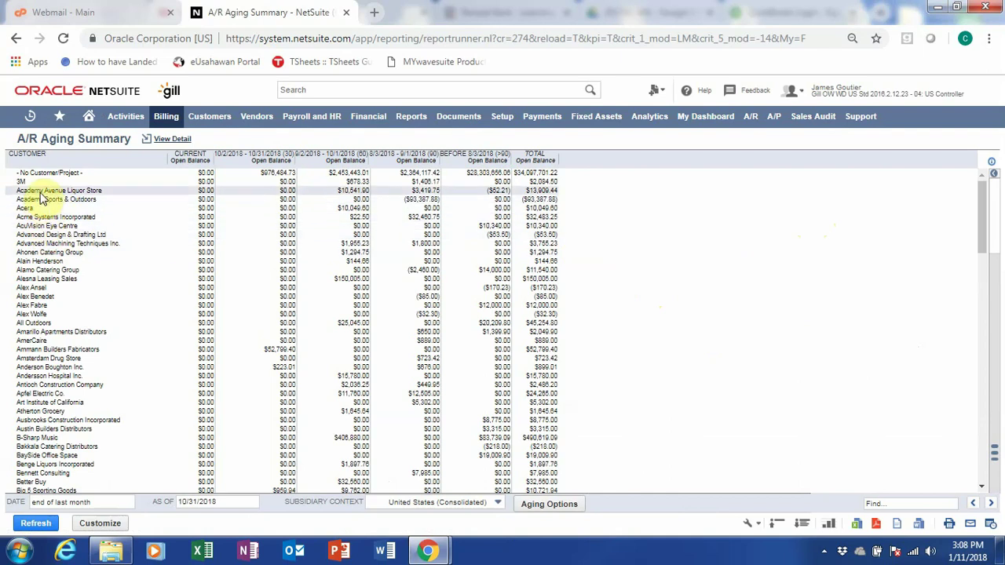
Find Smith Supplies in the A/R Aging Summary, look over its customer record and contacts, and return to the report.
scroll(59, 210, down, 2)
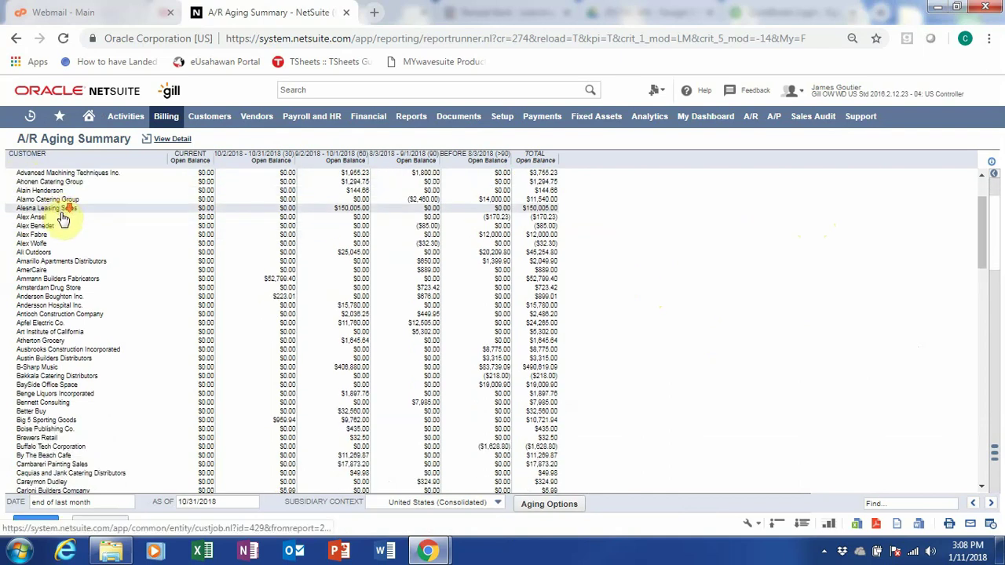
scroll(63, 216, down, 2)
scroll(165, 298, down, 12)
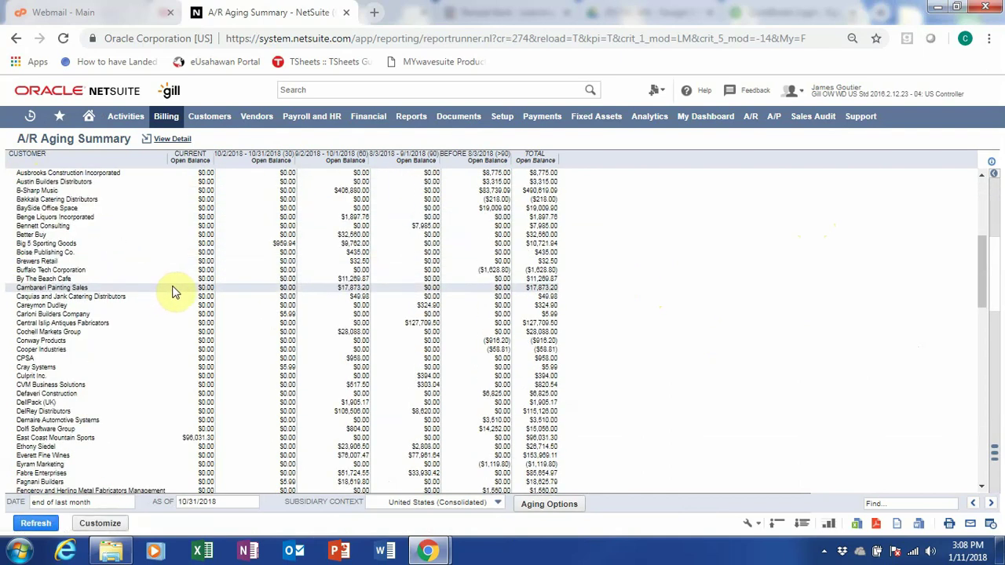
scroll(174, 324, down, 2)
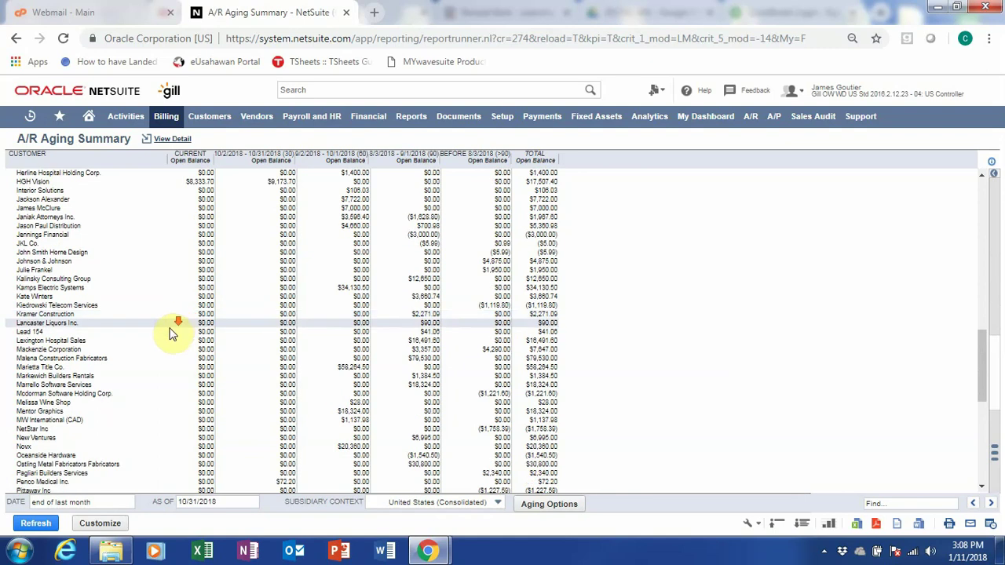
scroll(863, 333, down, 8)
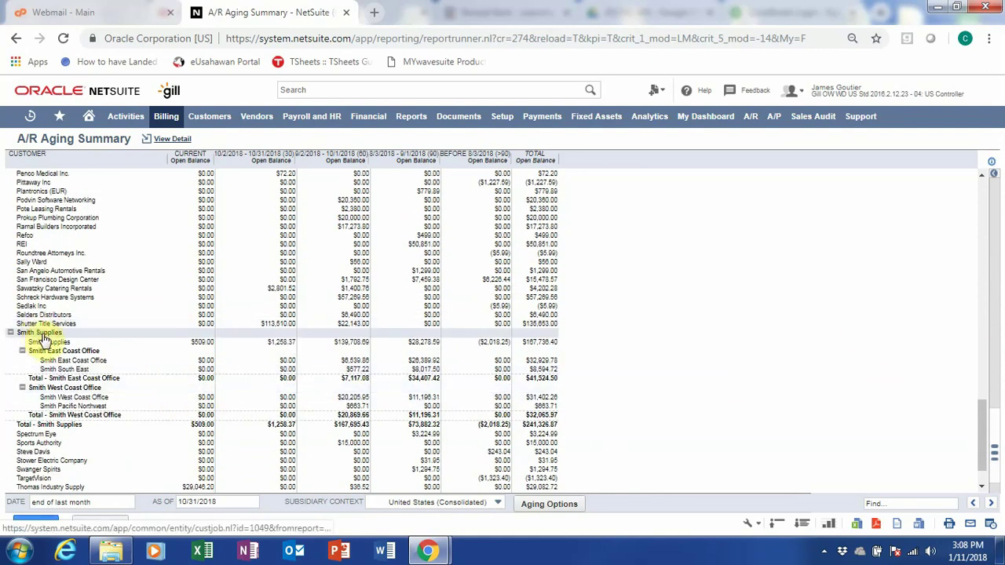
drag(57, 351, 35, 336)
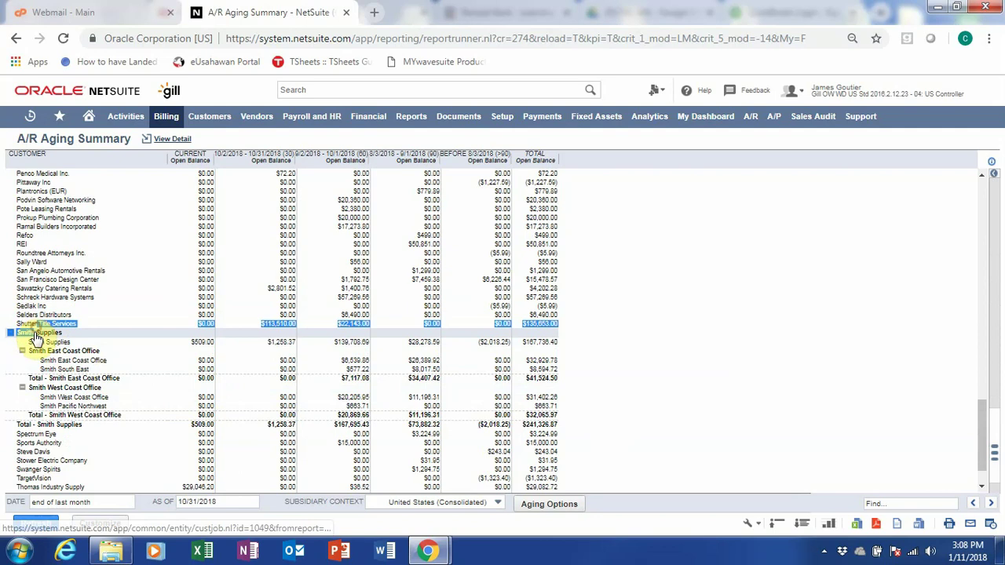
click(35, 336)
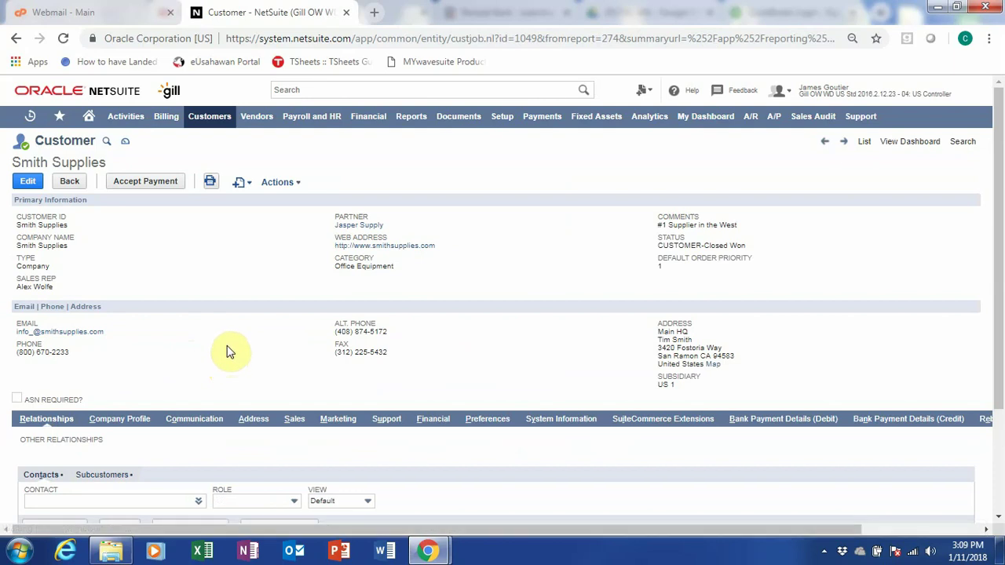
scroll(233, 353, down, 3)
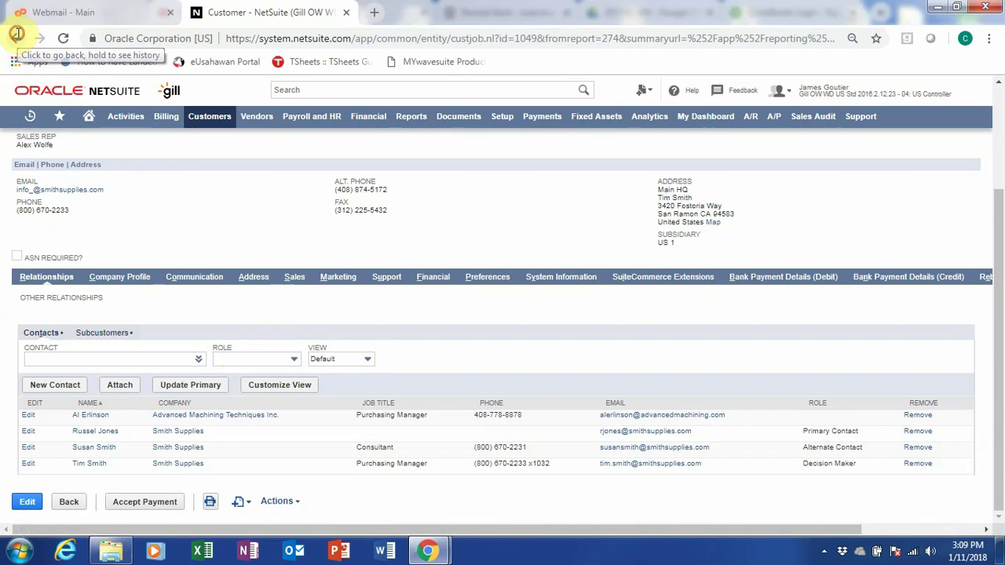
click(16, 38)
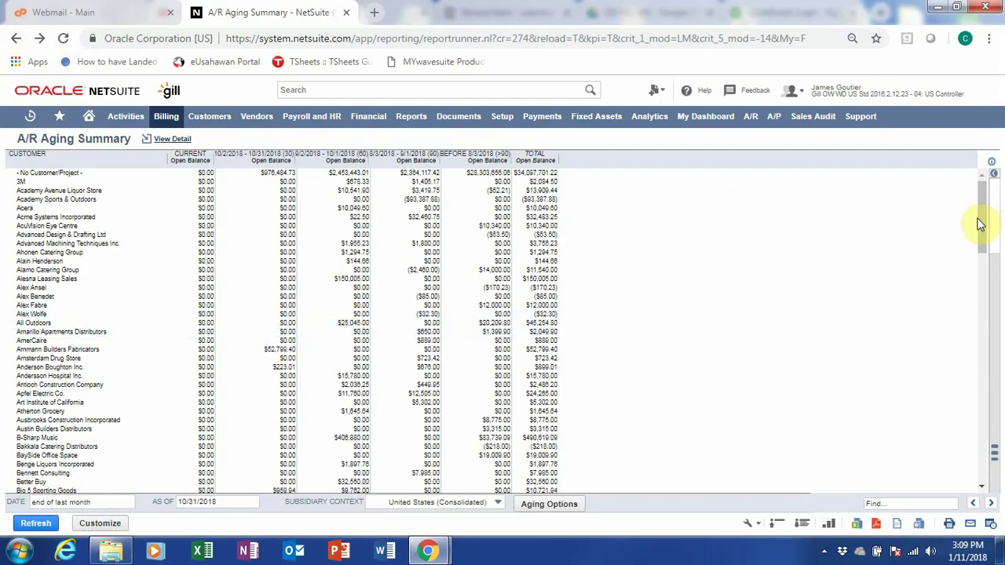
Drill into Smith Supplies' 10/2/2018 - 10/31/2018 open balance and open its invoice dated 10/1/2018.
scroll(979, 224, down, 15)
click(283, 305)
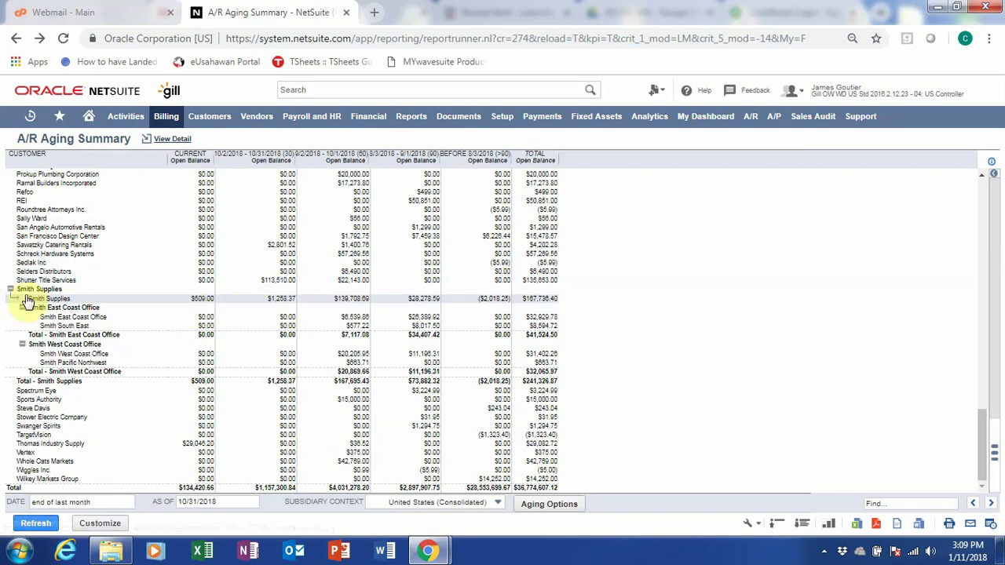
click(279, 301)
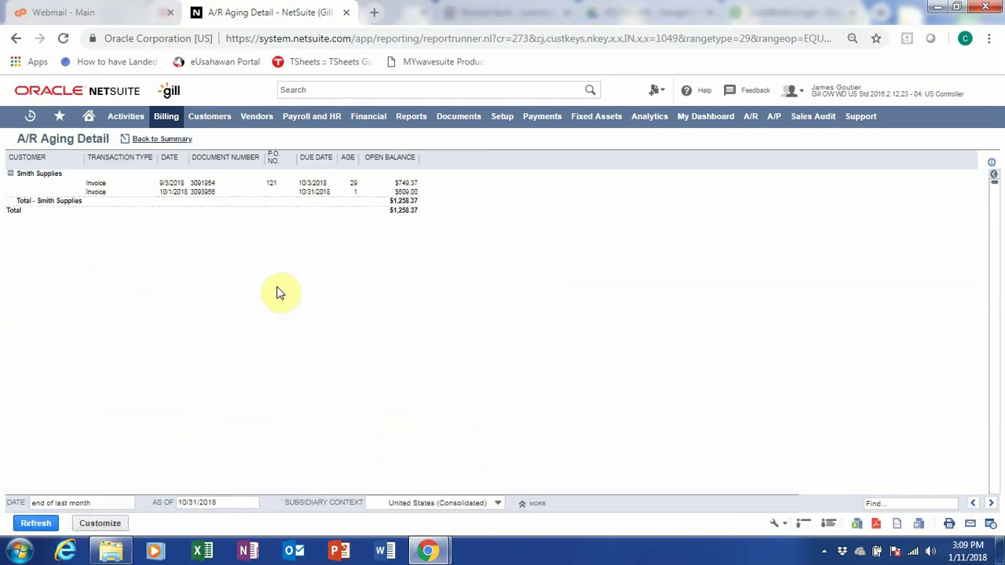
click(198, 194)
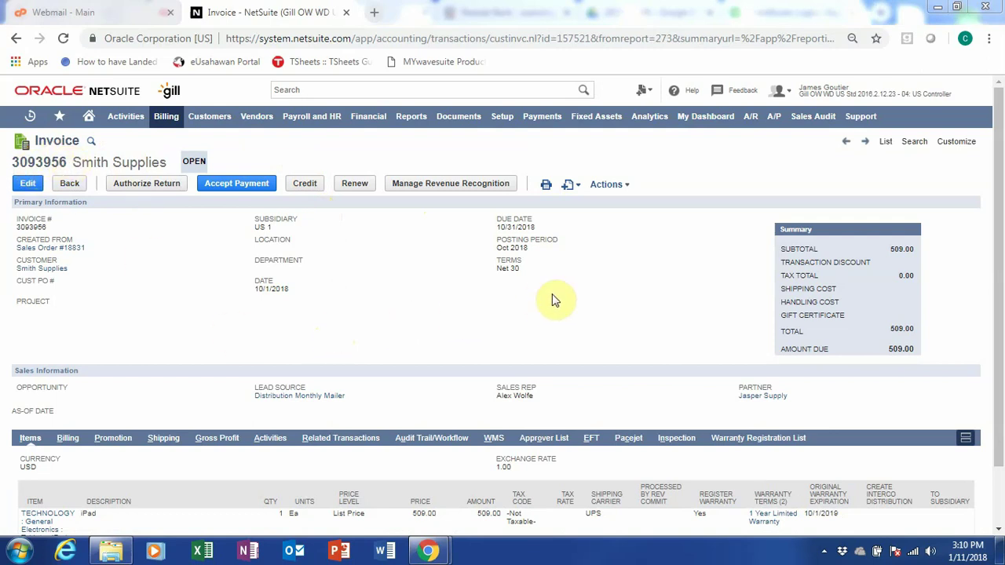
View the GL impact of the Smith Supplies invoice and return to the invoice record.
click(615, 187)
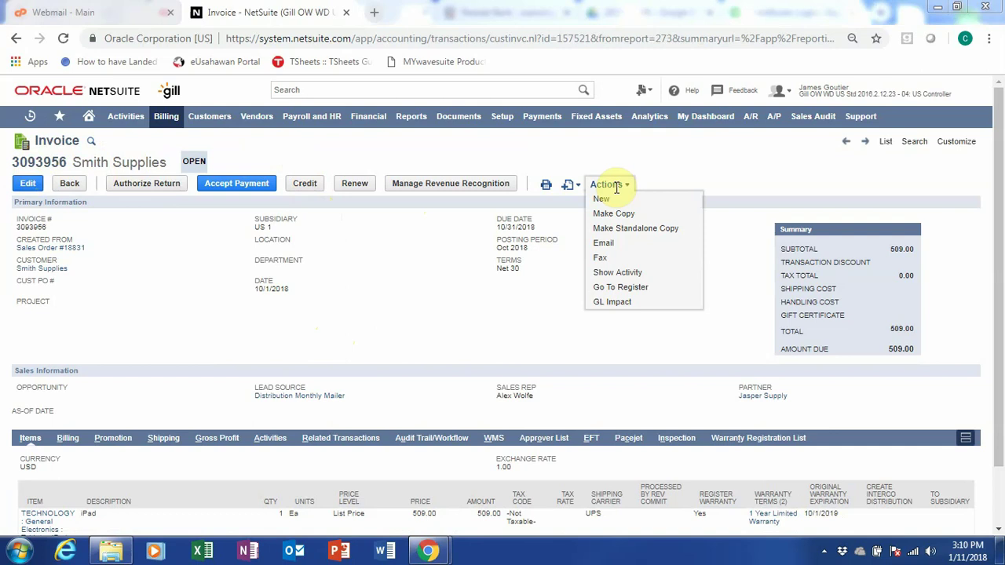
click(636, 305)
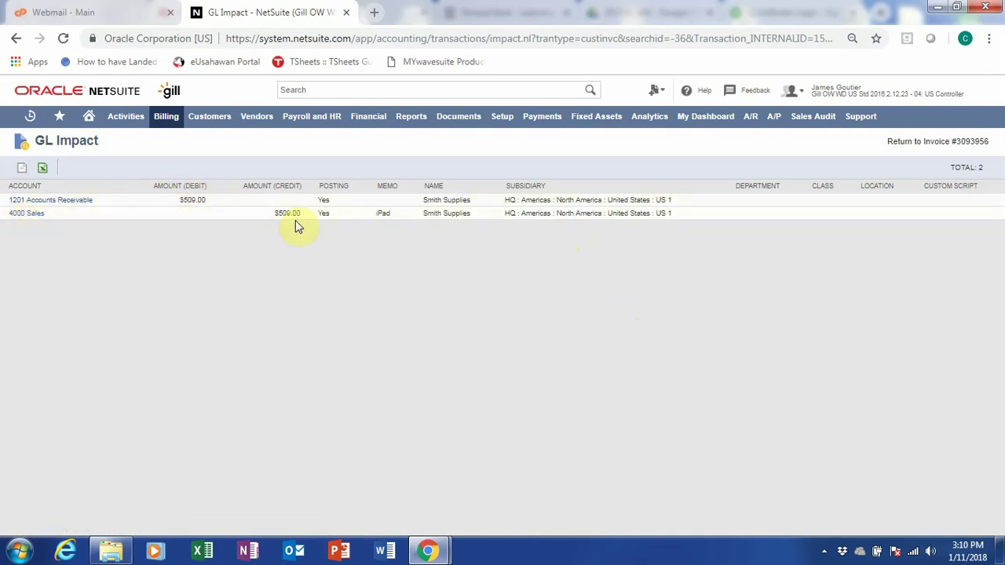
click(14, 38)
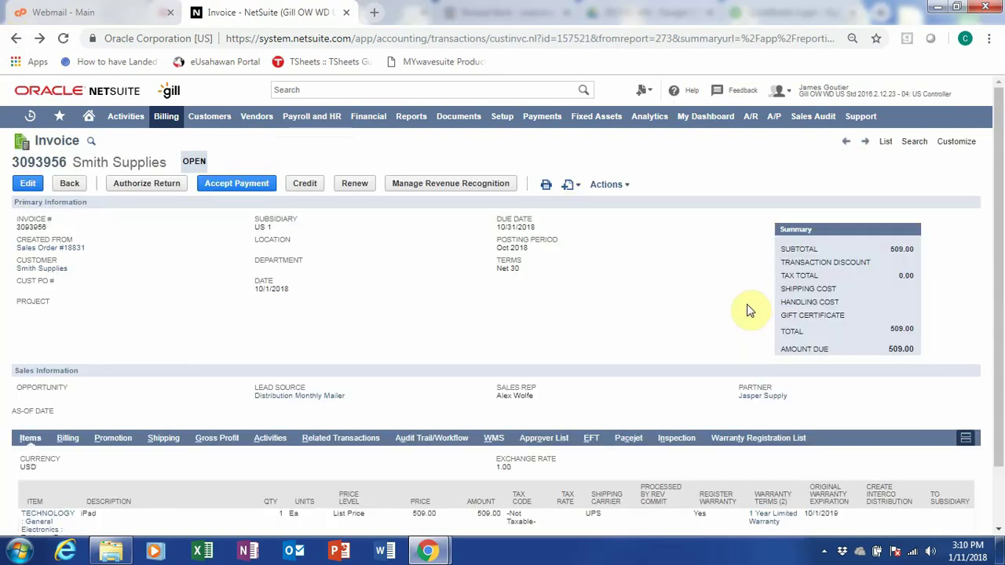
Accept a payment on the invoice, enter payment number 2269, and check the payment amount and the invoice it is applied to.
click(245, 191)
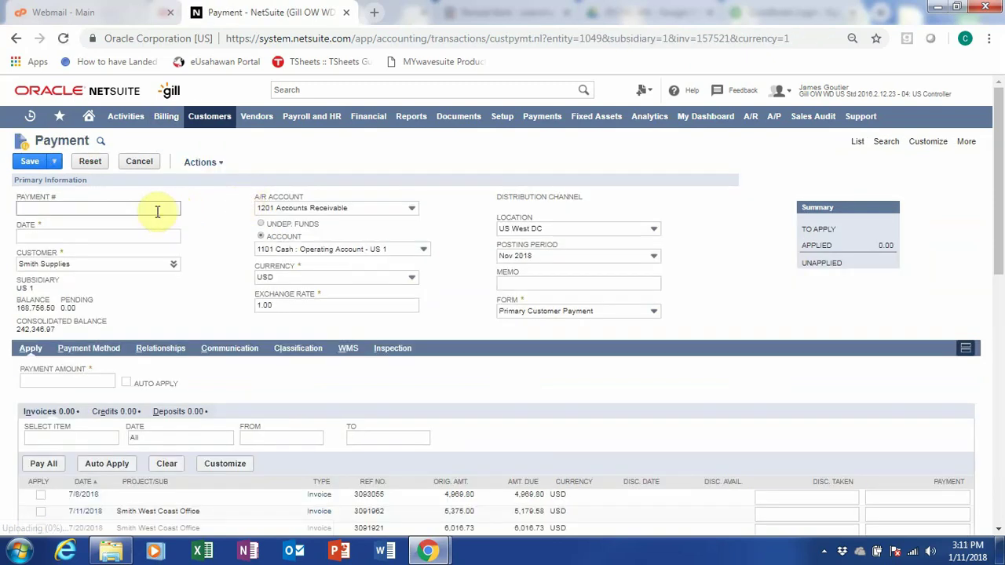
click(157, 211)
text(2269)
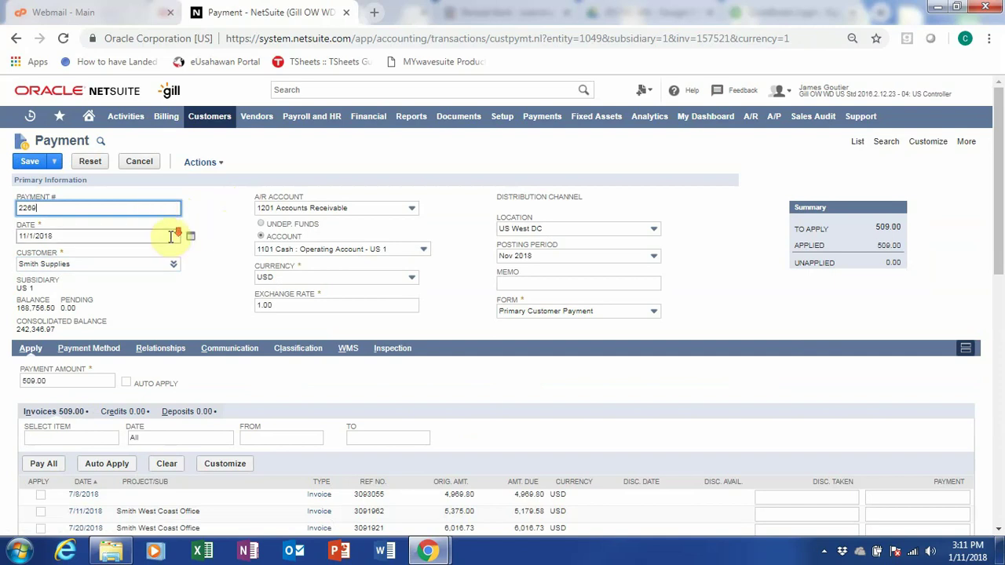
scroll(161, 230, down, 1)
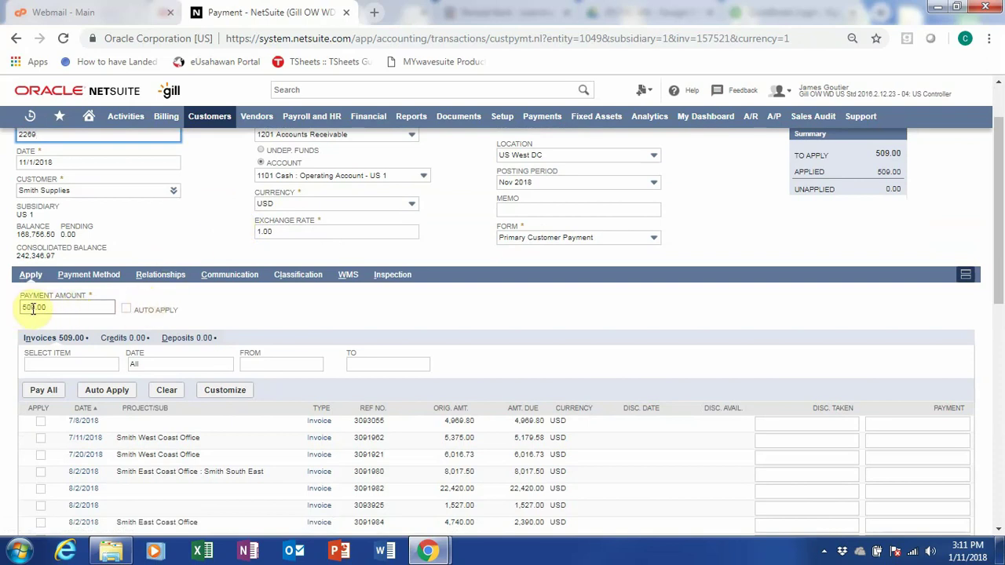
scroll(179, 310, down, 8)
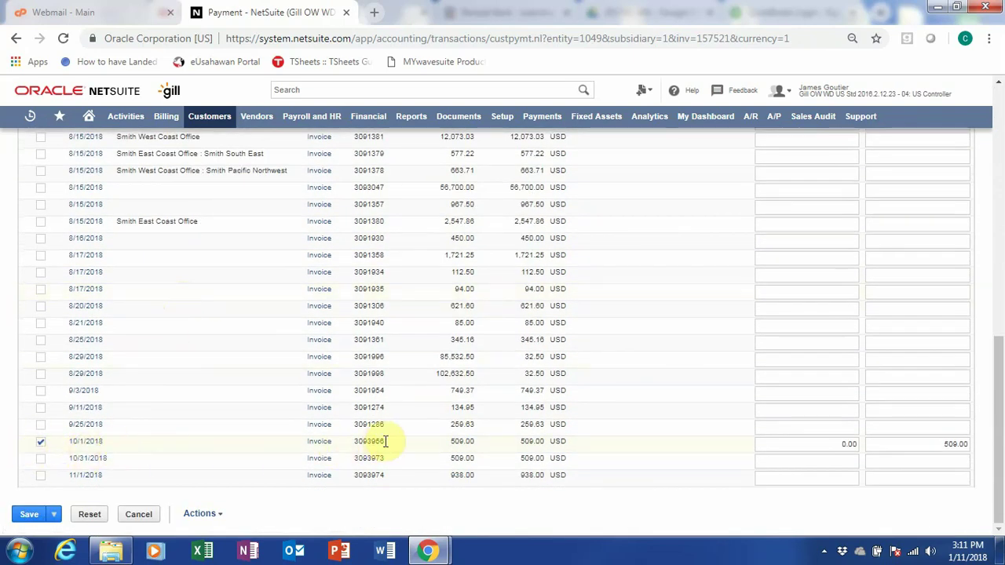
scroll(544, 422, up, 1)
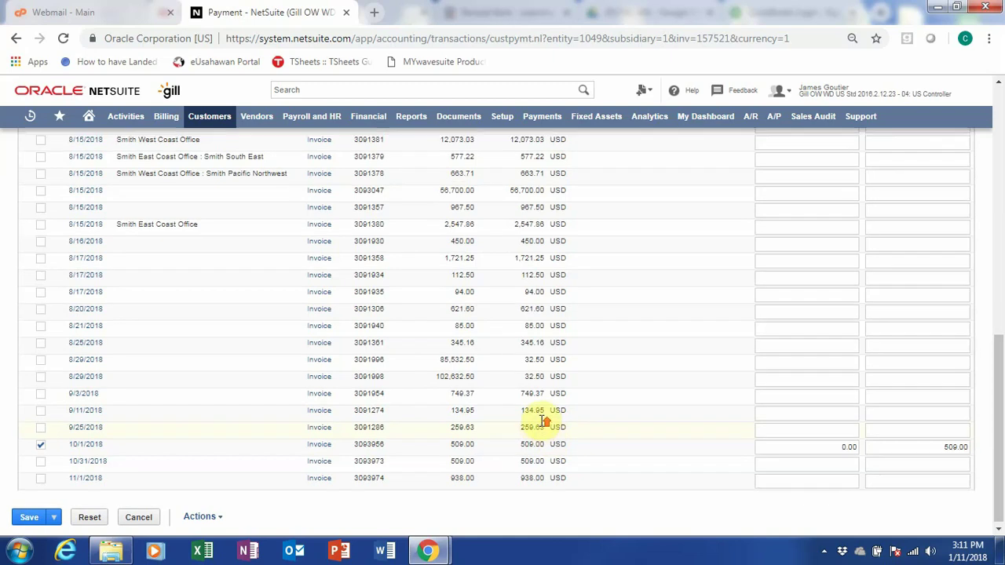
scroll(542, 416, up, 10)
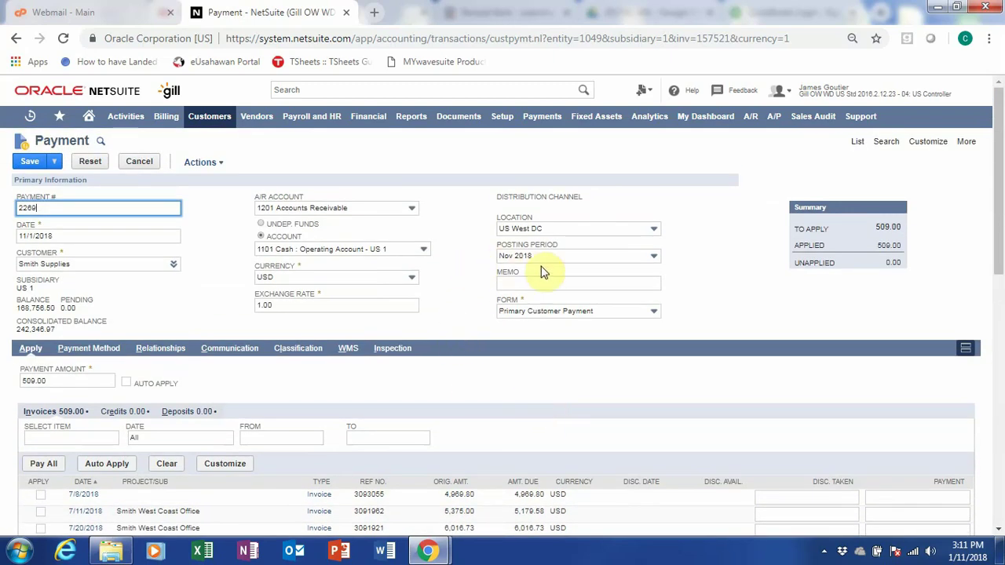
Keep Accounts Receivable as the A/R account, choose Cash : Operating Account - US 1 for the payment, and leave the memo empty.
click(362, 208)
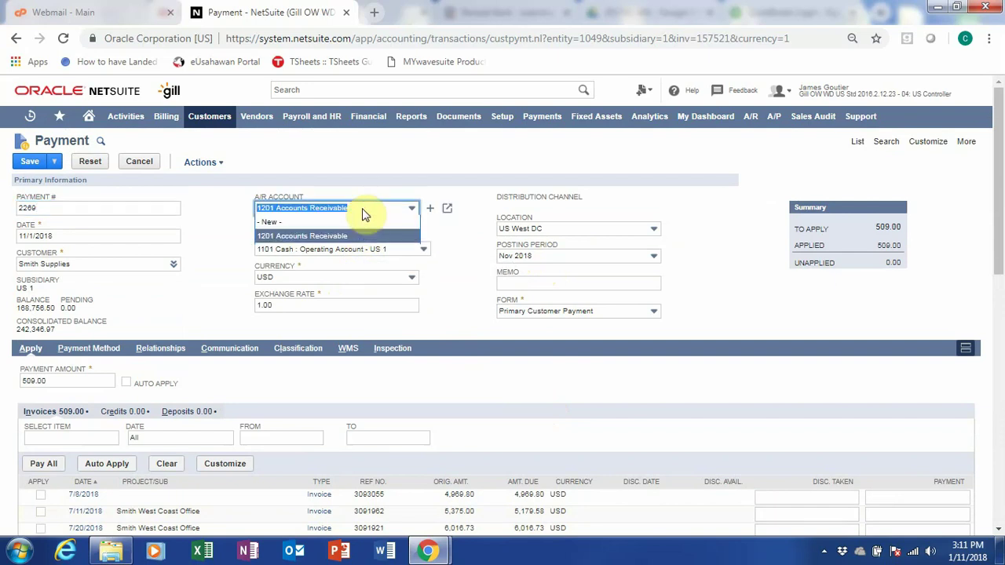
click(362, 208)
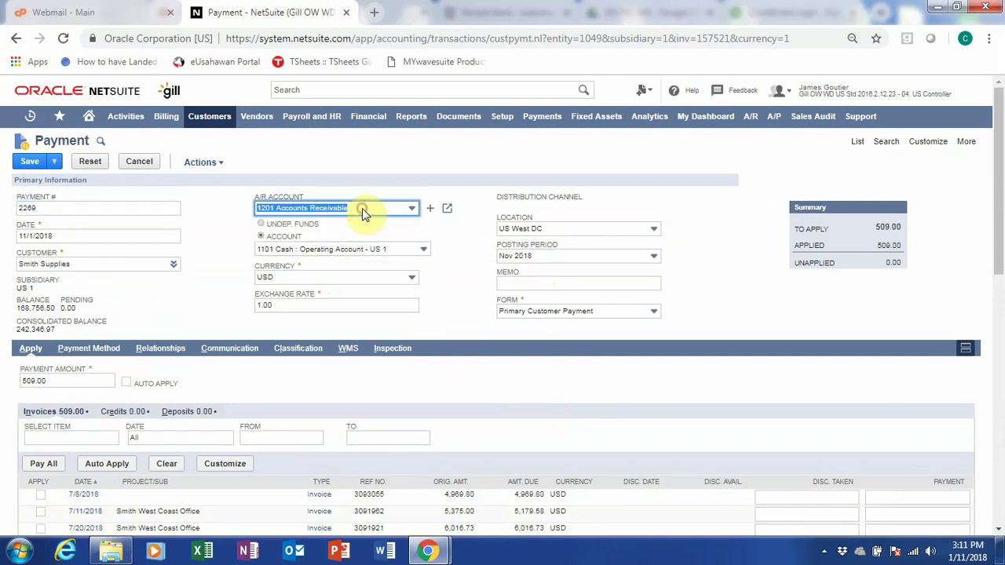
click(362, 251)
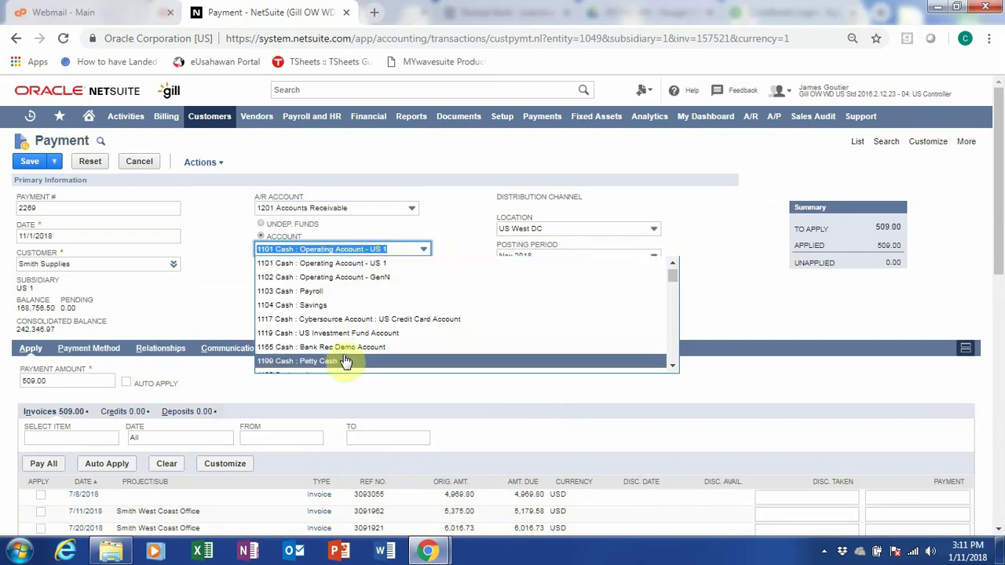
click(373, 267)
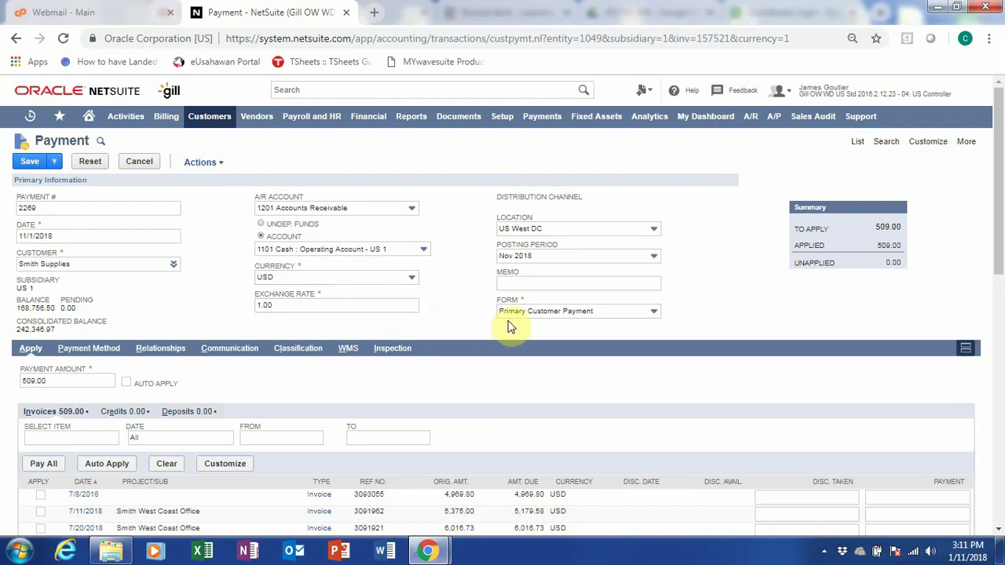
click(507, 281)
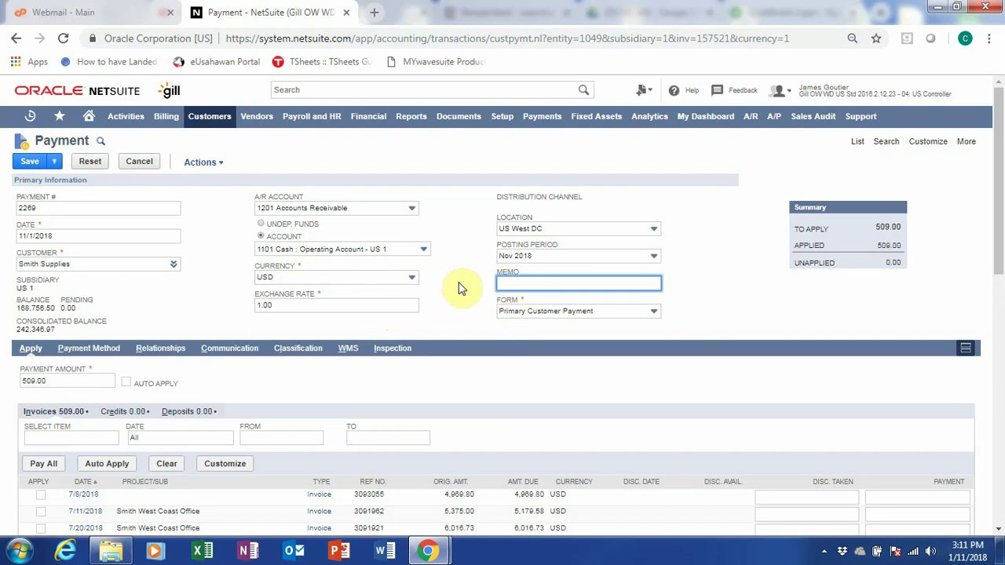
Set the payment method of the Smith Supplies payment to PayPal and check the remaining card and payment event details.
click(89, 350)
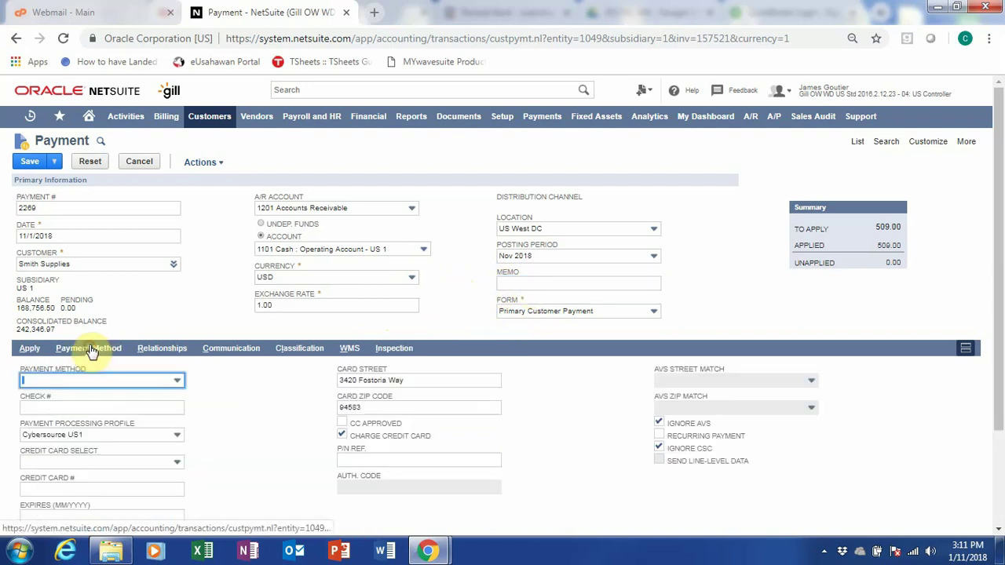
click(177, 381)
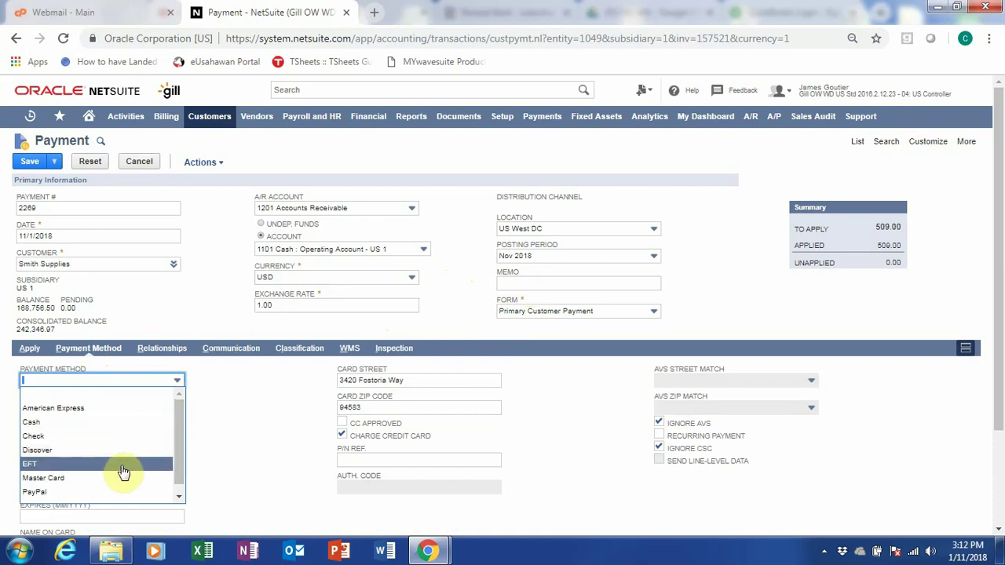
click(127, 493)
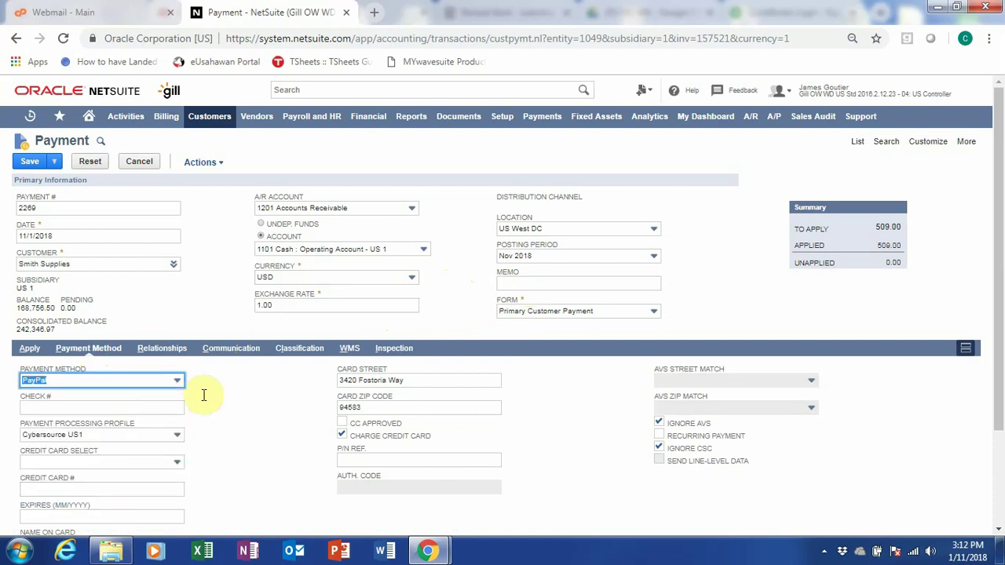
scroll(243, 398, down, 1)
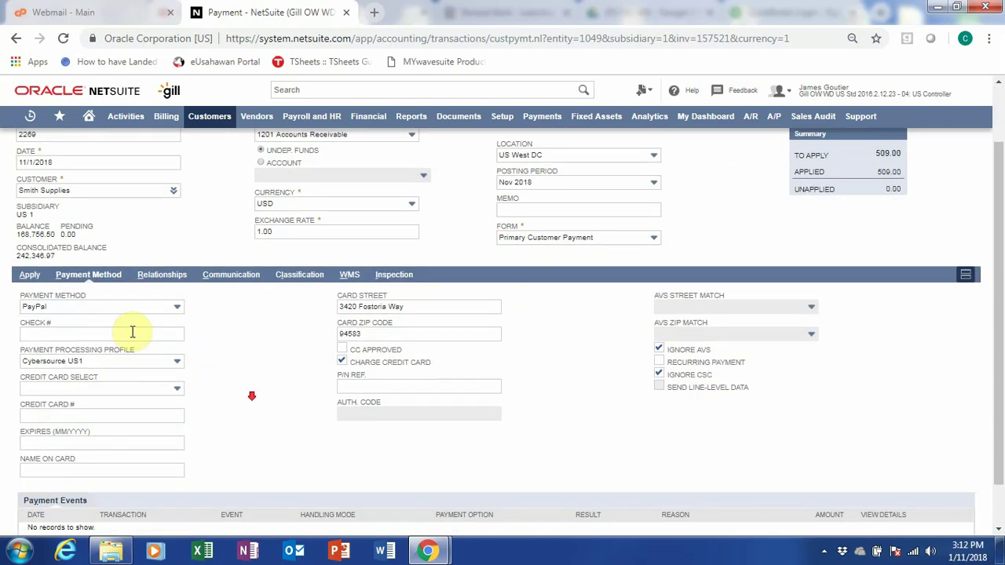
scroll(302, 343, down, 1)
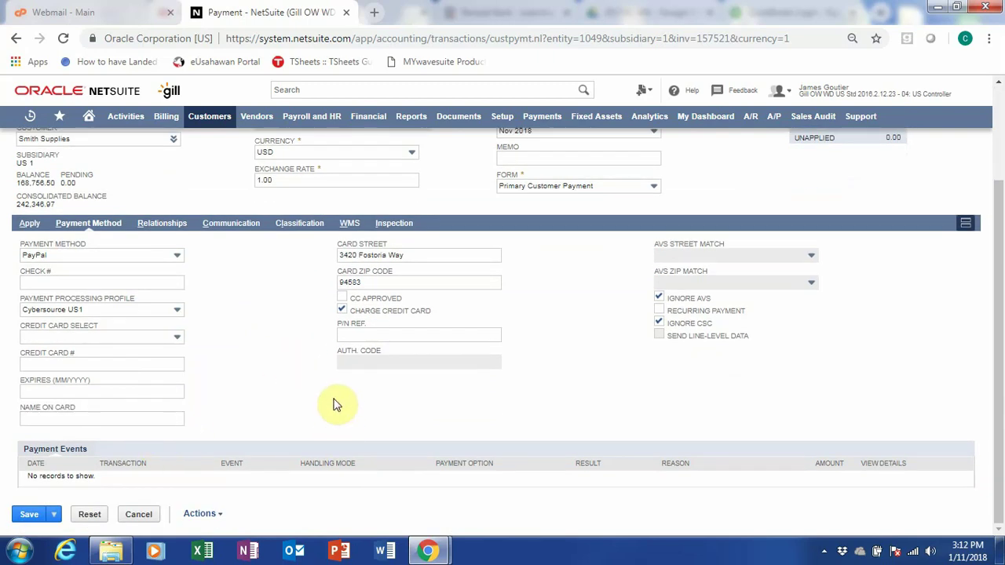
Check the payment's related contacts and communication records, and save the customer payment.
click(163, 223)
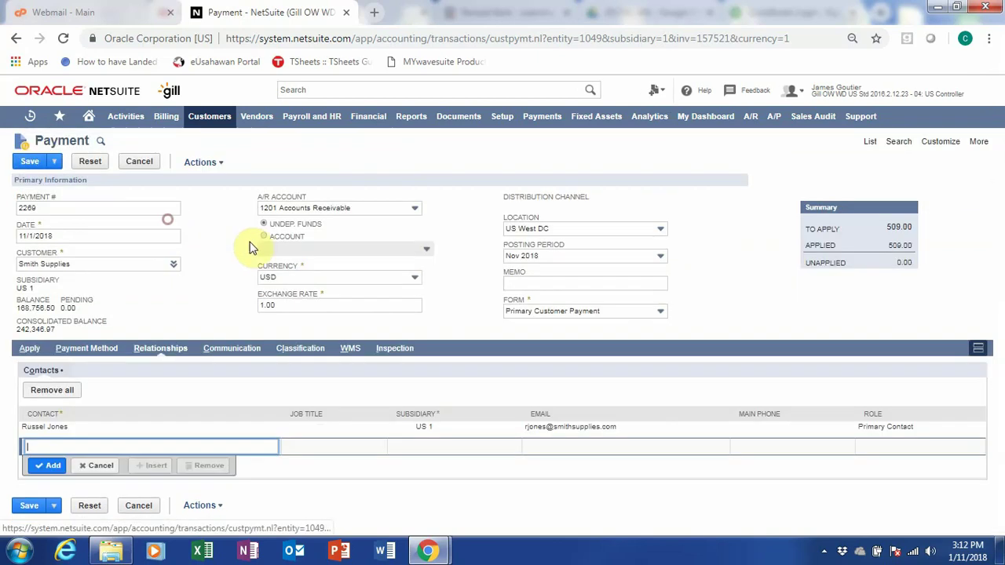
click(222, 352)
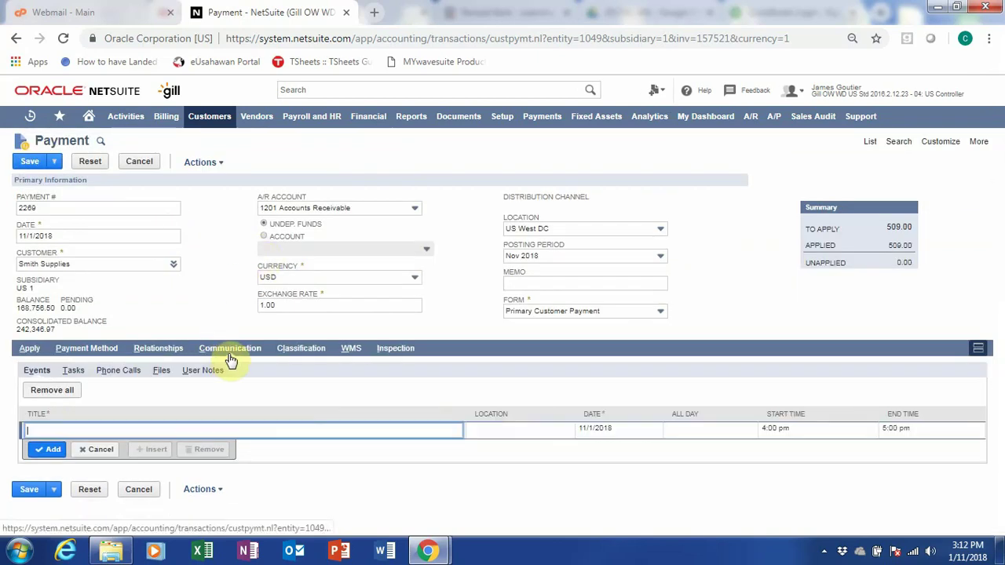
click(295, 351)
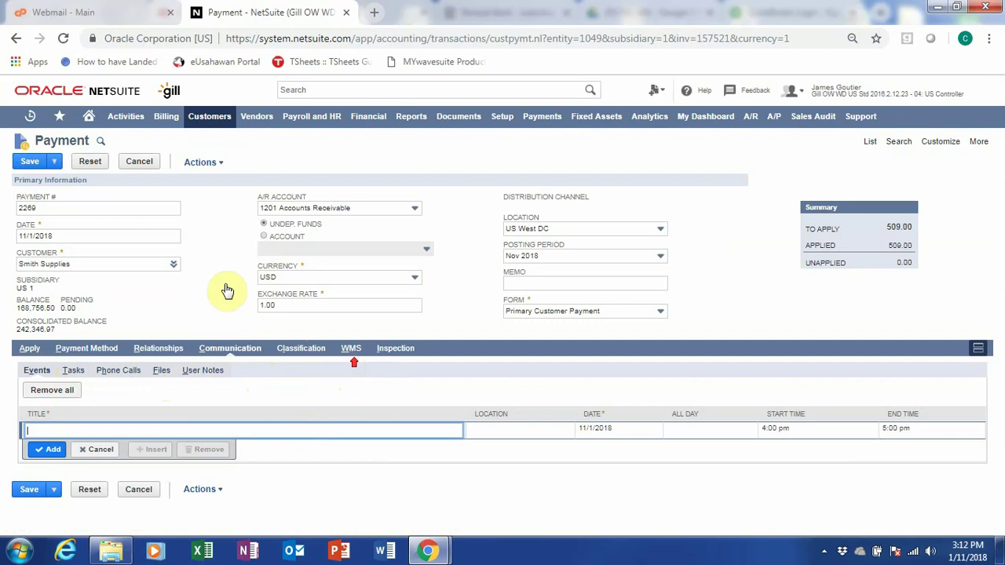
click(37, 166)
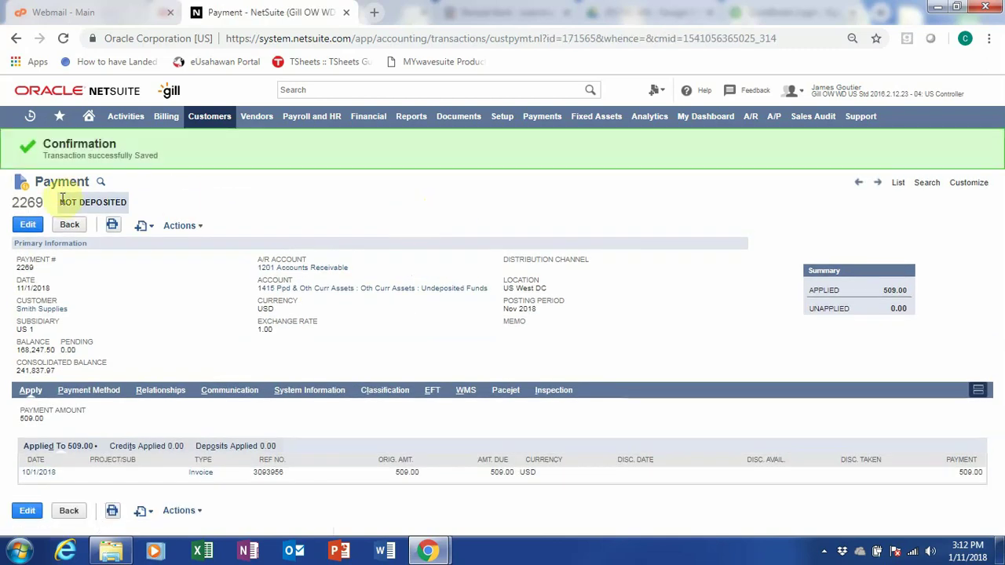
View the GL impact of the saved payment and return to the home dashboard.
mouse_move(190, 223)
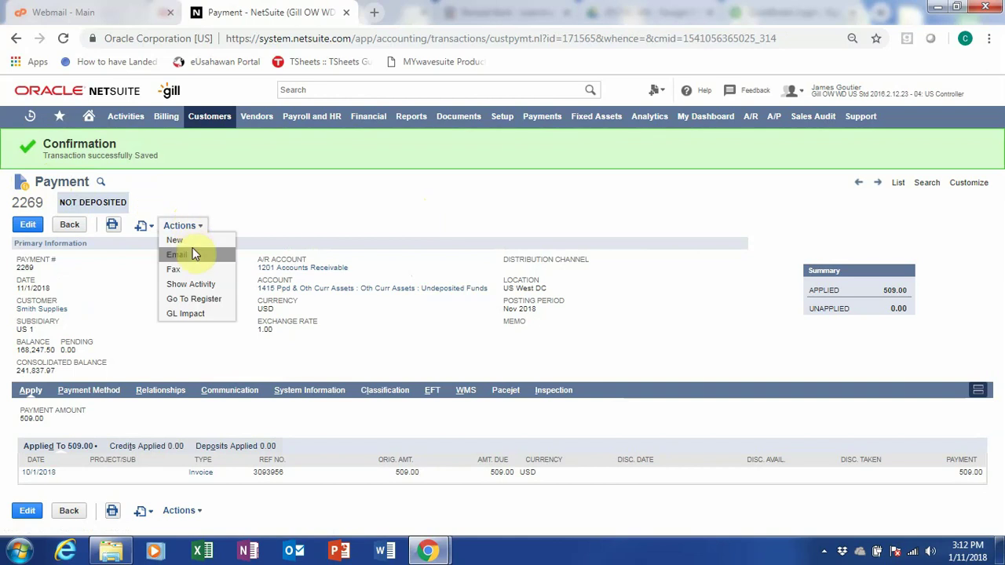
click(194, 315)
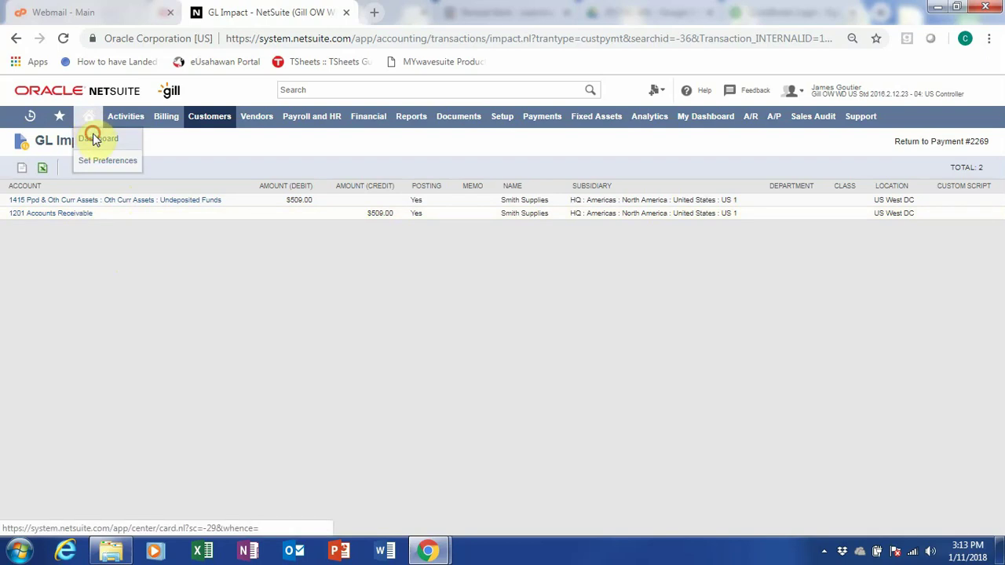
click(96, 137)
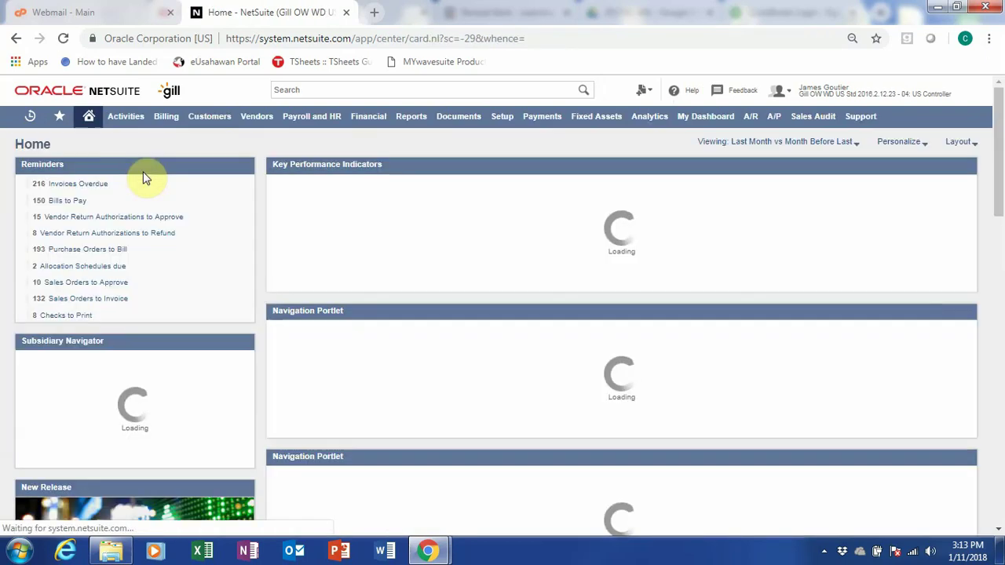